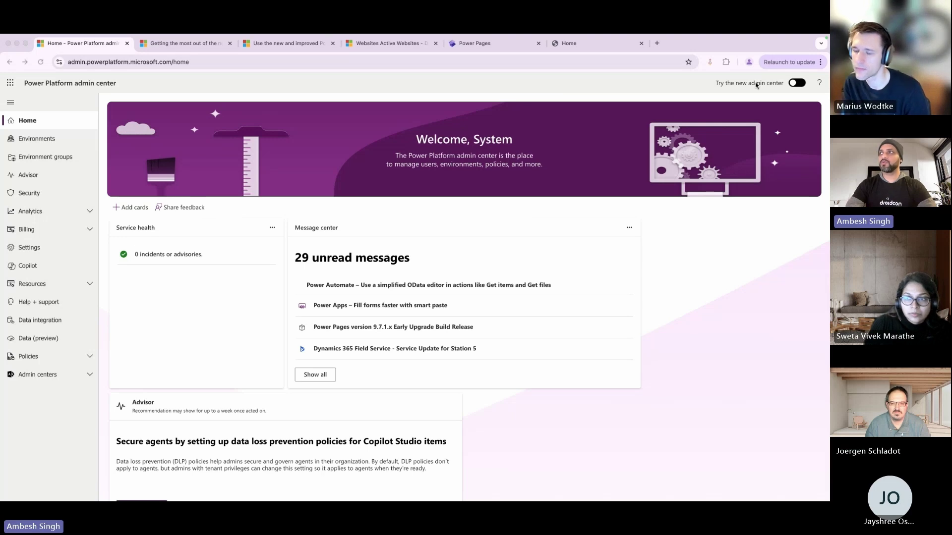
Switch on the new admin center and add the Documentation card to the home page
click(799, 84)
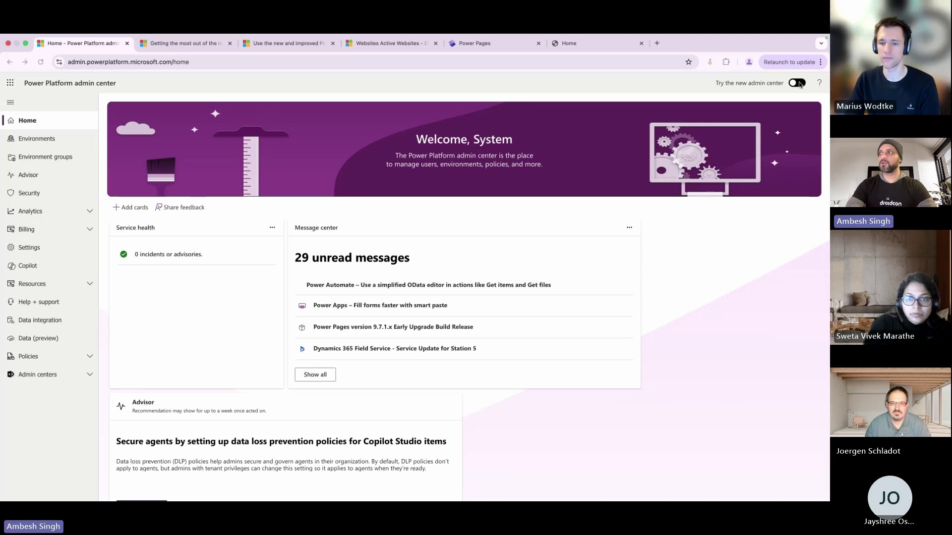
click(799, 84)
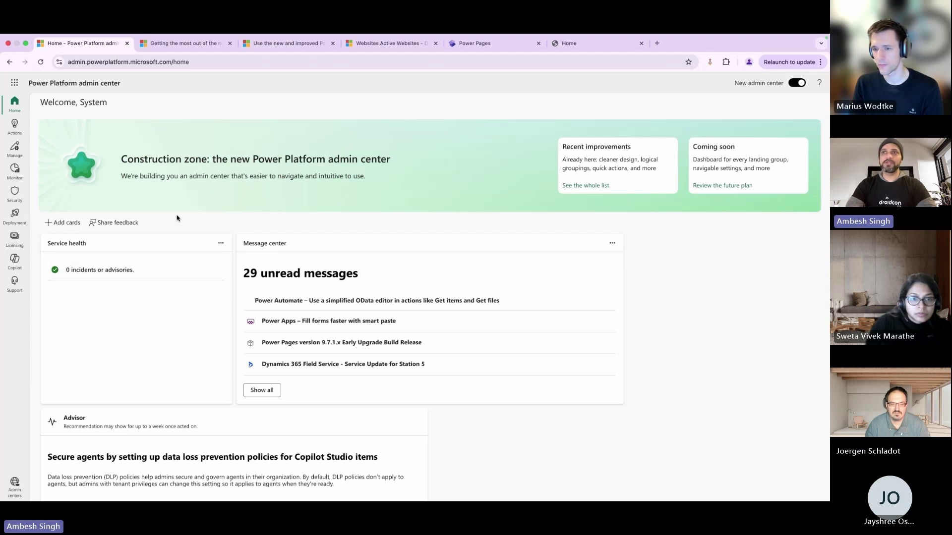
click(58, 224)
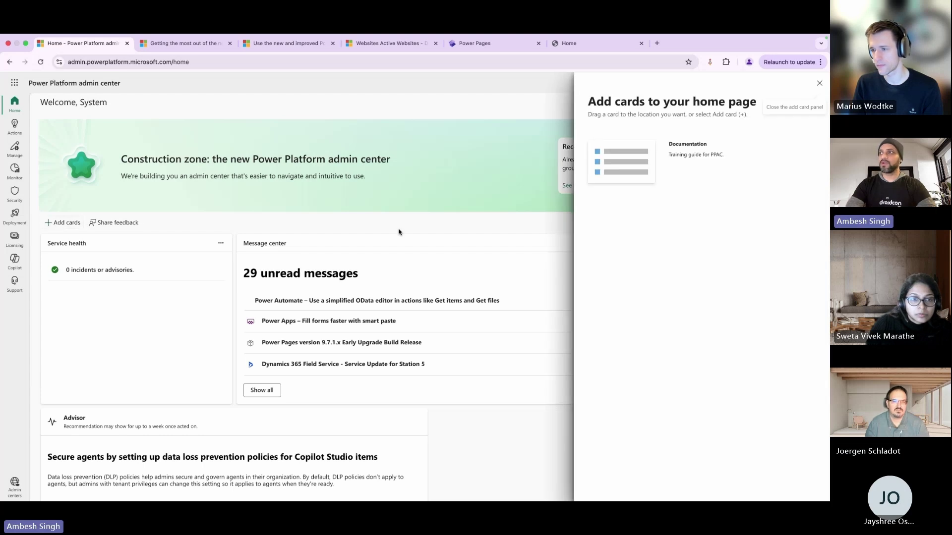
click(812, 144)
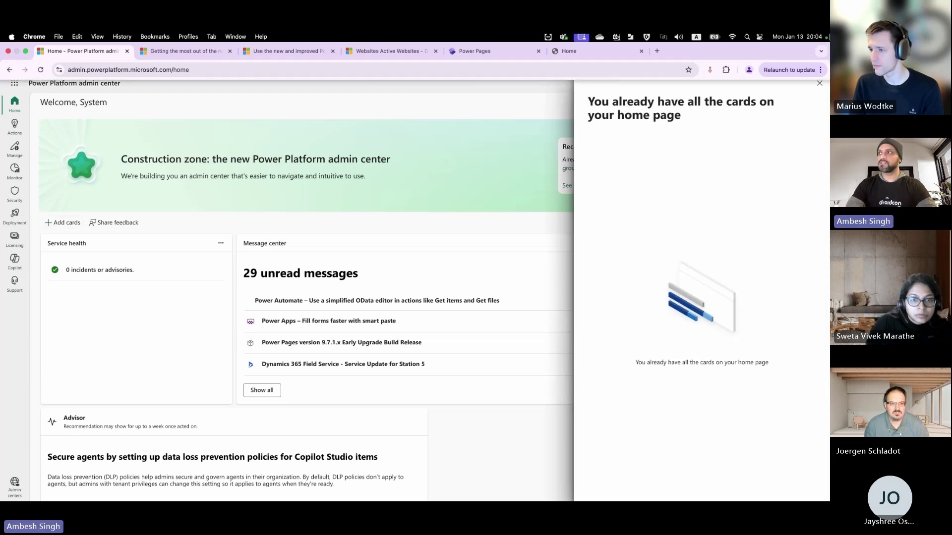
click(818, 83)
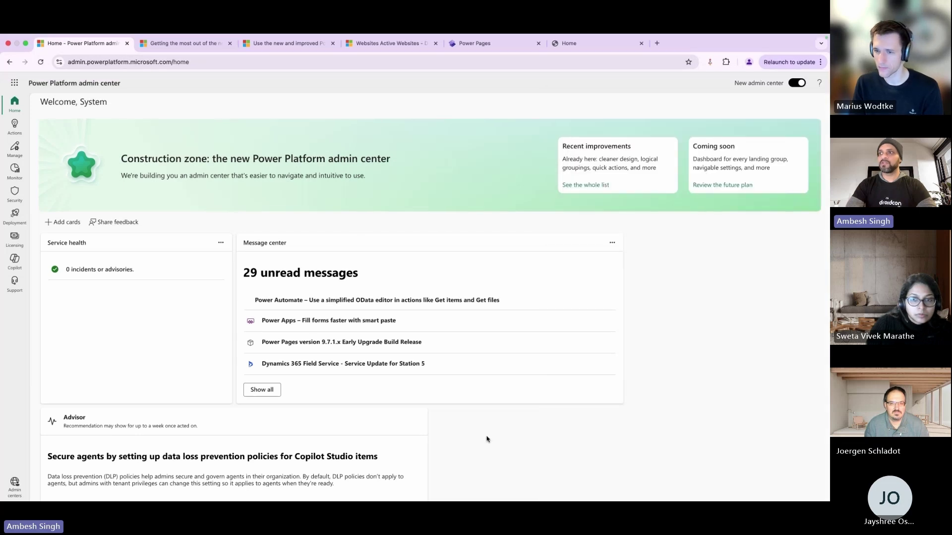
Remove the Documentation card from the home page again
scroll(486, 440, down, 10)
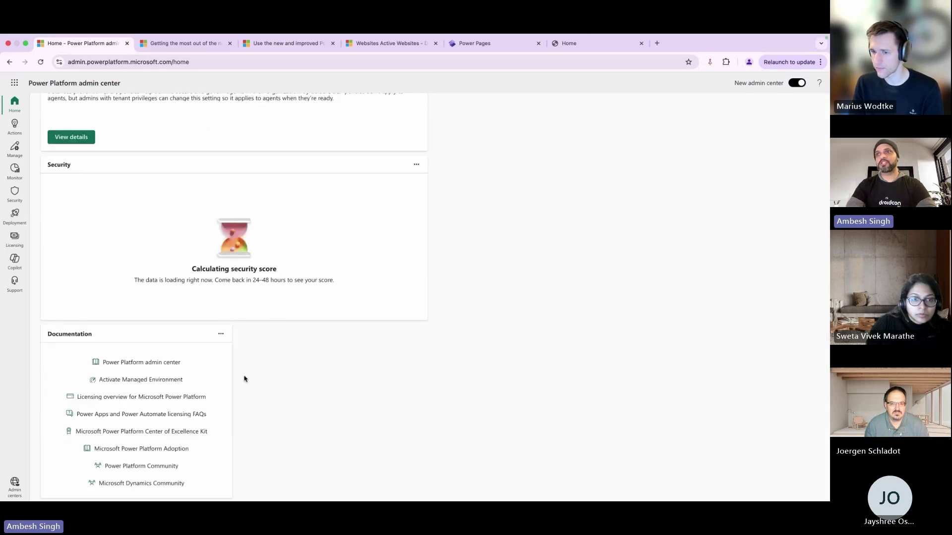
click(221, 334)
click(237, 353)
scroll(279, 332, up, 5)
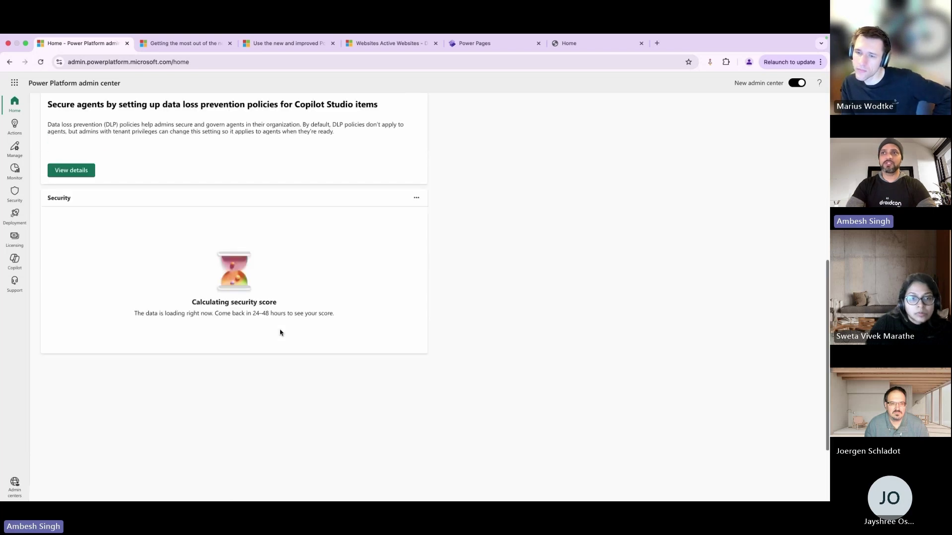
scroll(280, 332, up, 2)
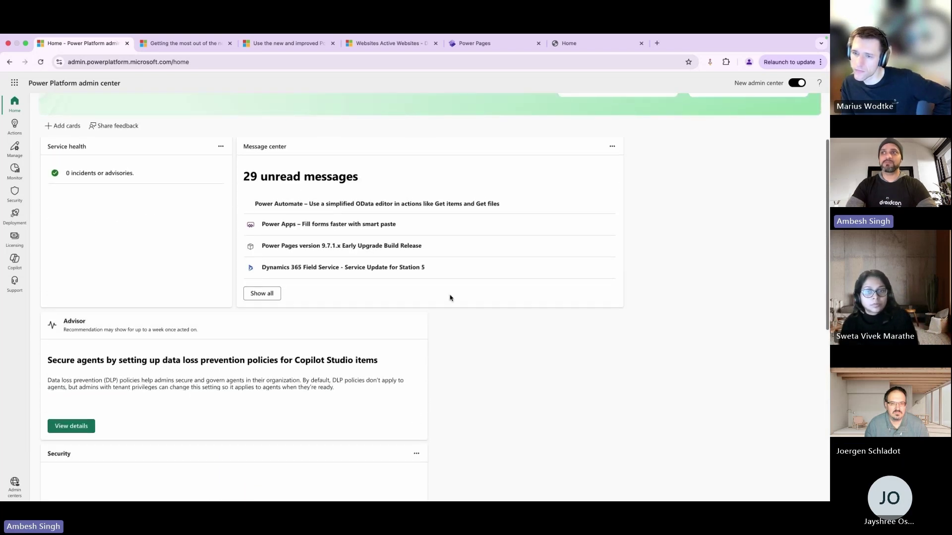
scroll(405, 297, up, 3)
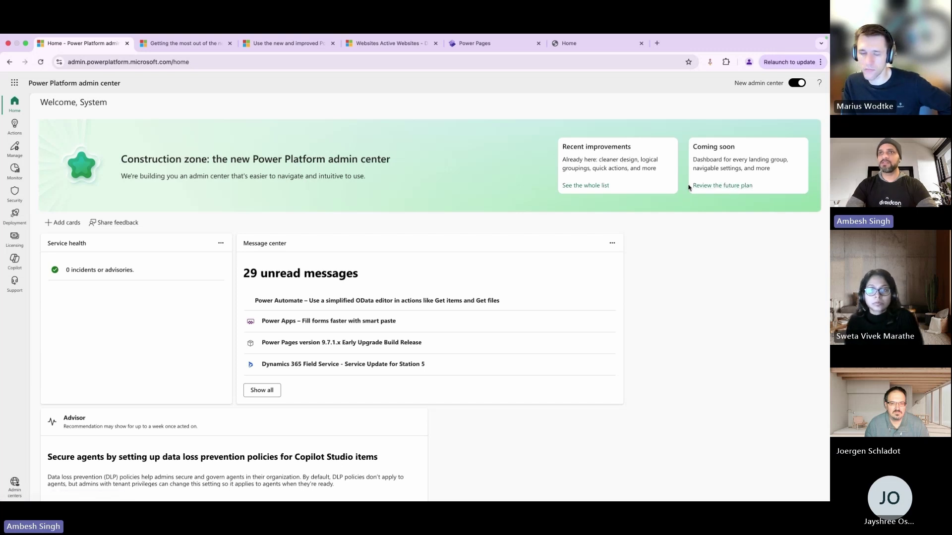
Open Actions and view the Advisor action history, empty for the last 120 days
click(14, 125)
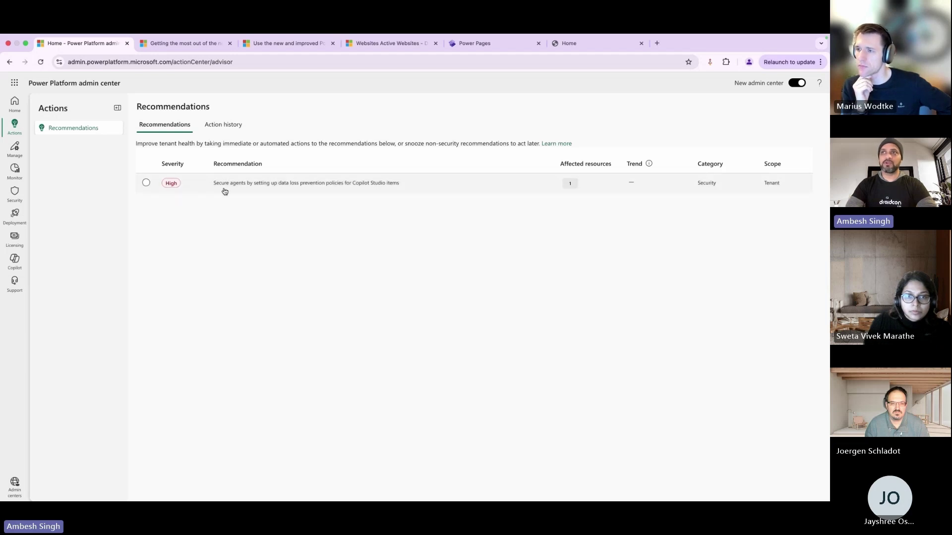
click(222, 125)
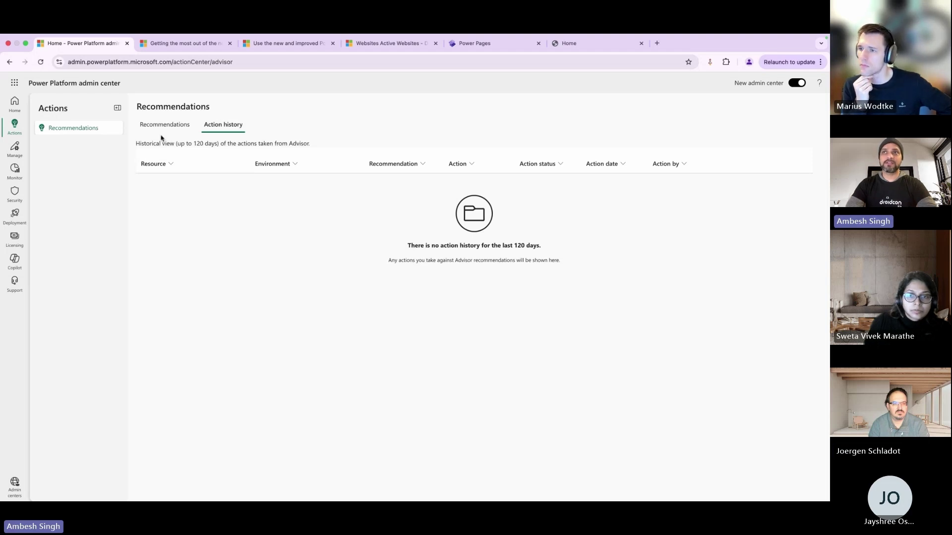
Browse the Environments, Environment groups and Tenant settings pages
click(15, 147)
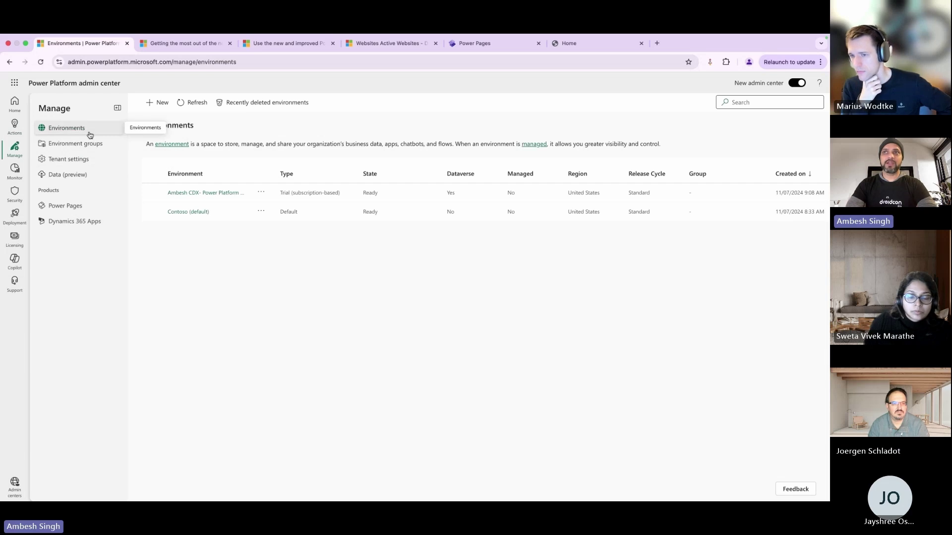
click(88, 145)
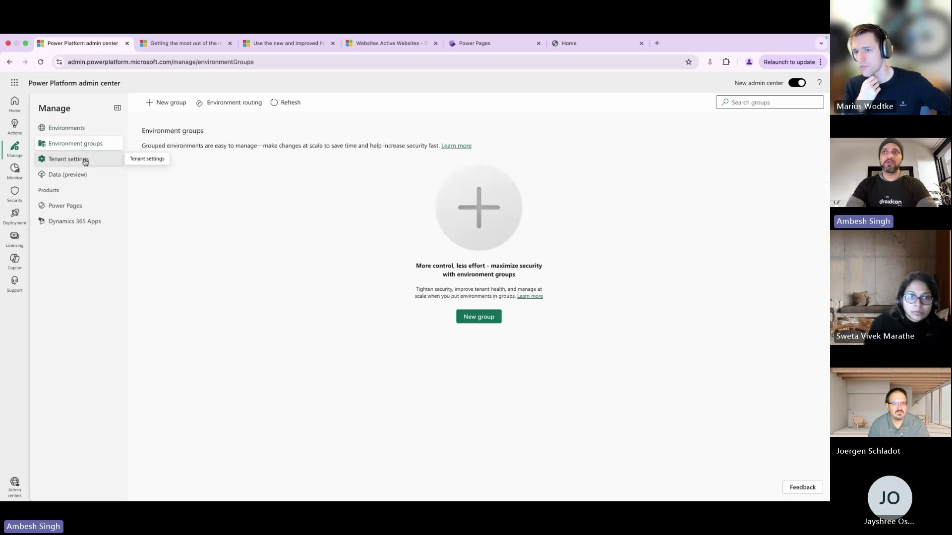
click(86, 162)
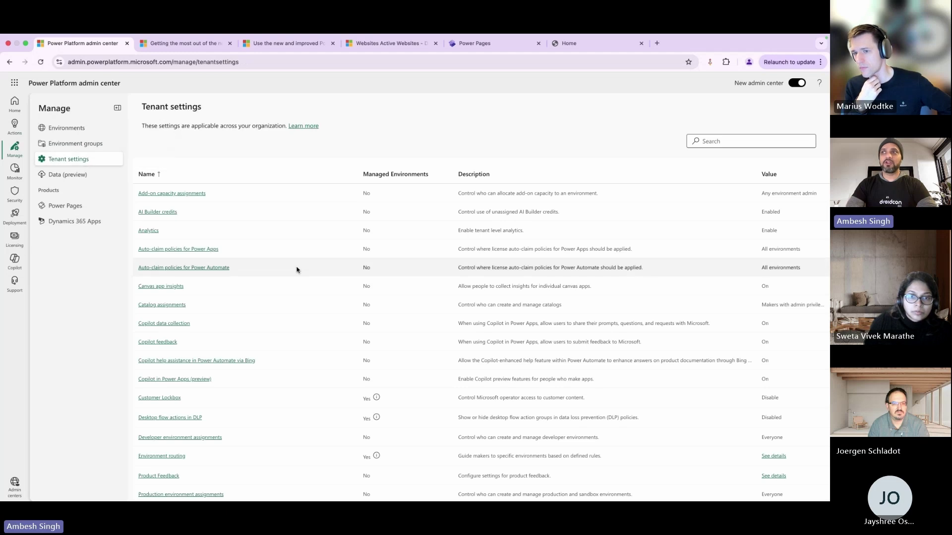
Look over the Data (preview) page, then list the two trial Power Pages sites
scroll(274, 329, down, 3)
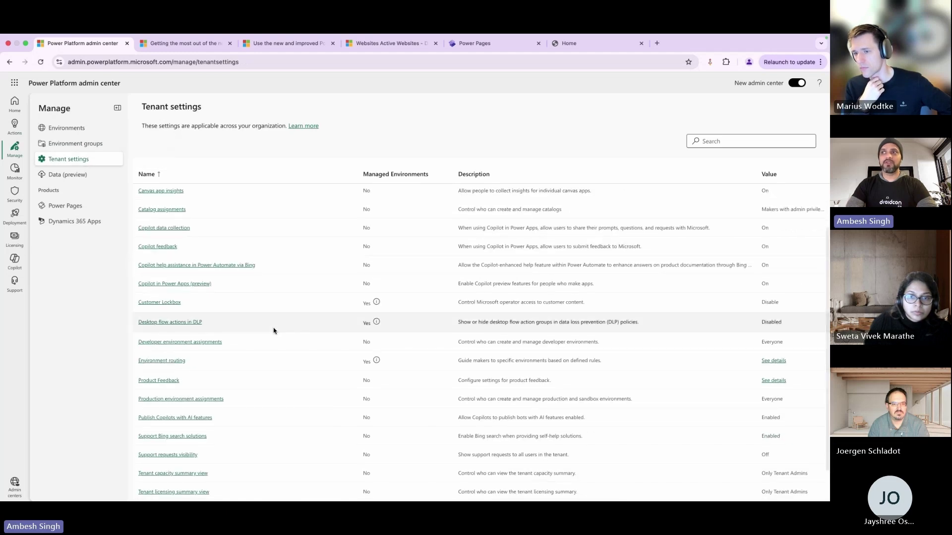
scroll(274, 329, up, 3)
click(84, 173)
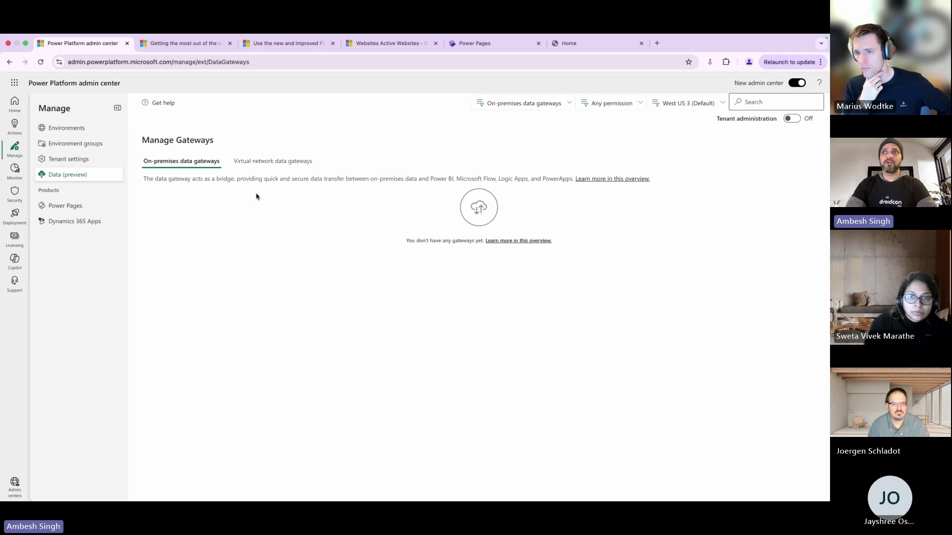
click(274, 165)
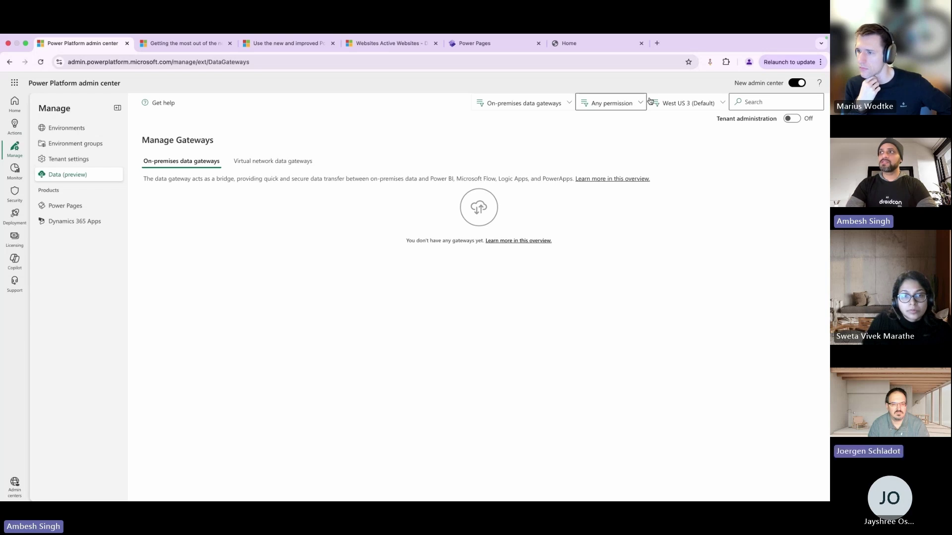
click(72, 206)
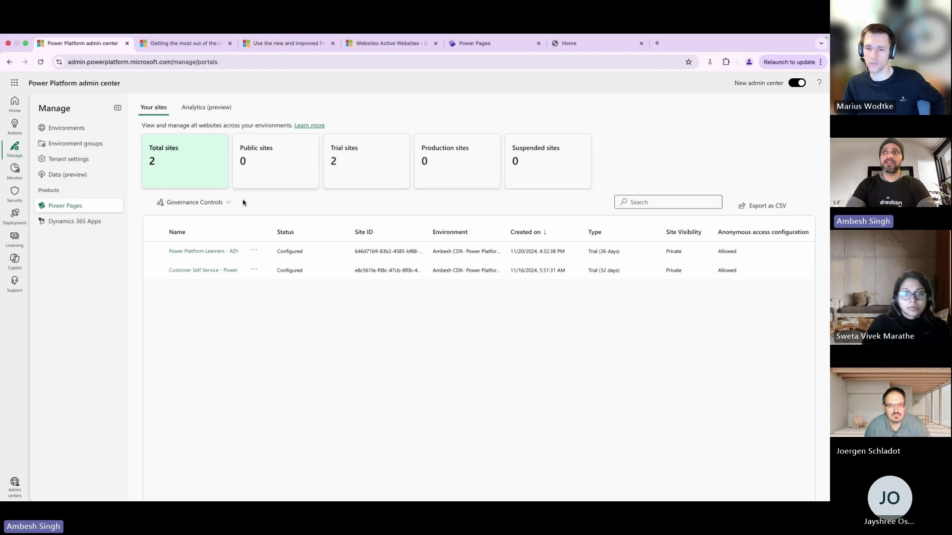
Review Power Pages governance controls and analytics filters, then open the Dynamics 365 apps list
click(226, 202)
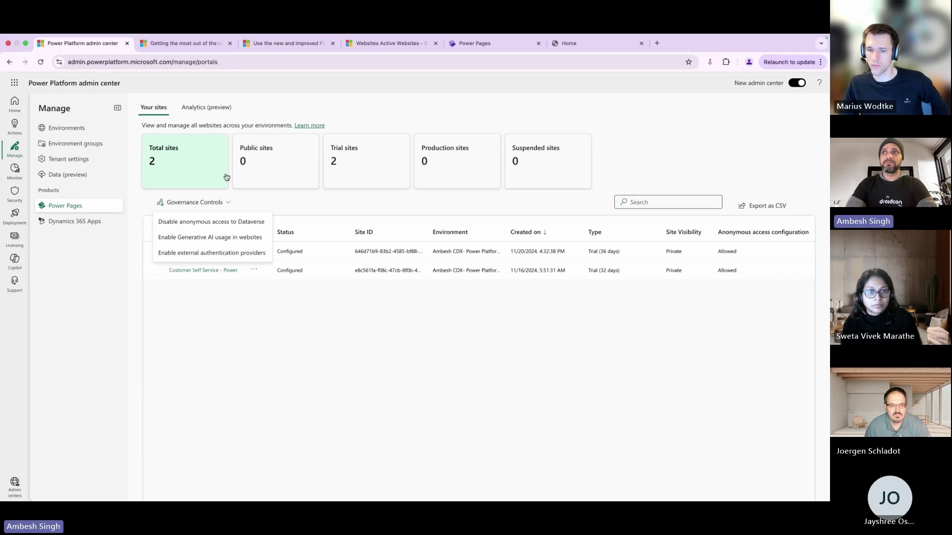
click(207, 108)
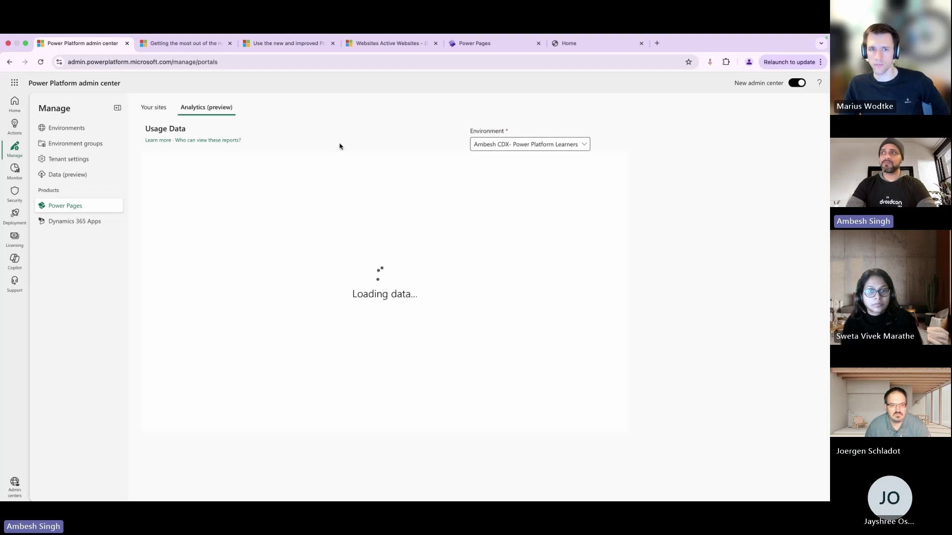
click(534, 143)
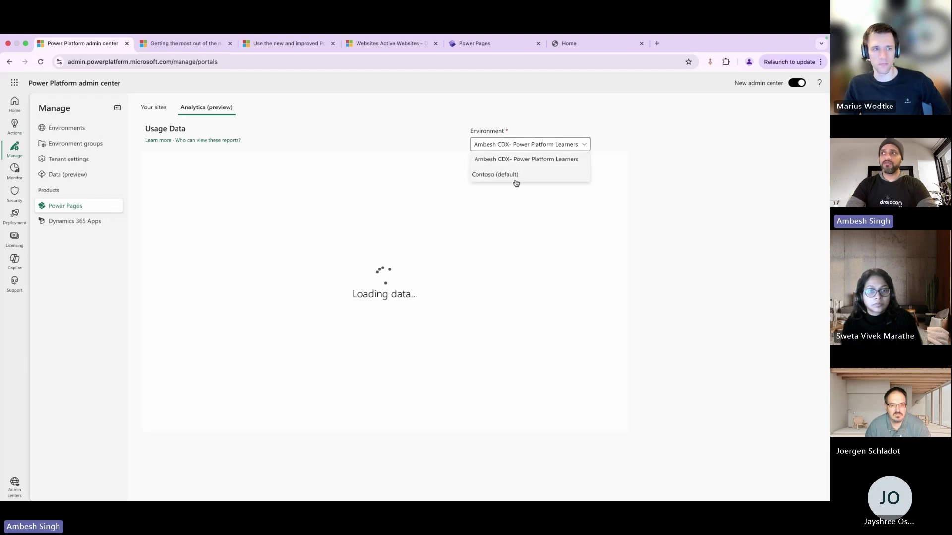
click(341, 134)
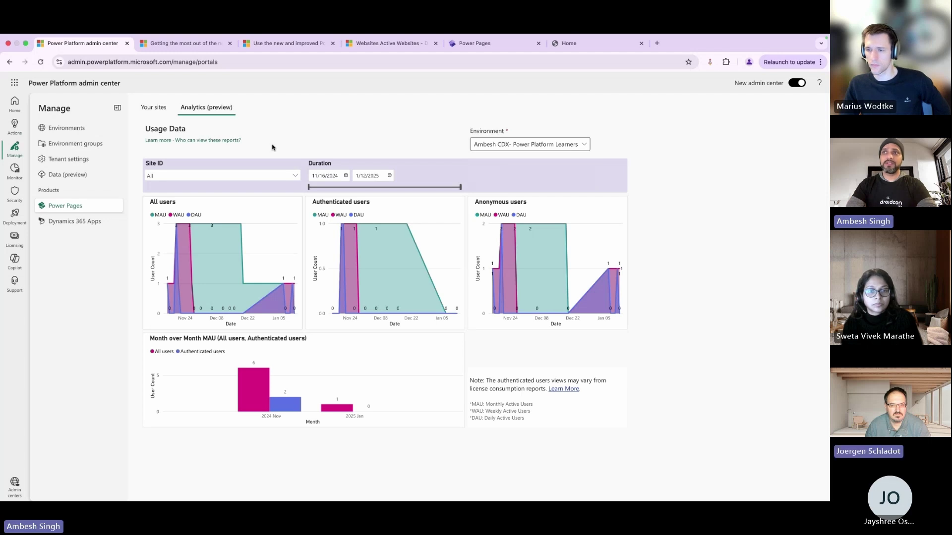
click(258, 179)
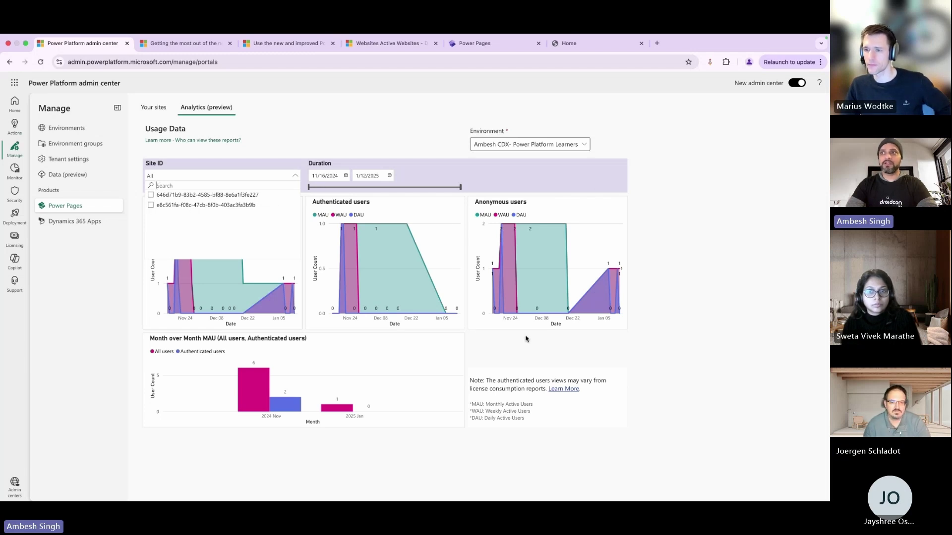
click(94, 221)
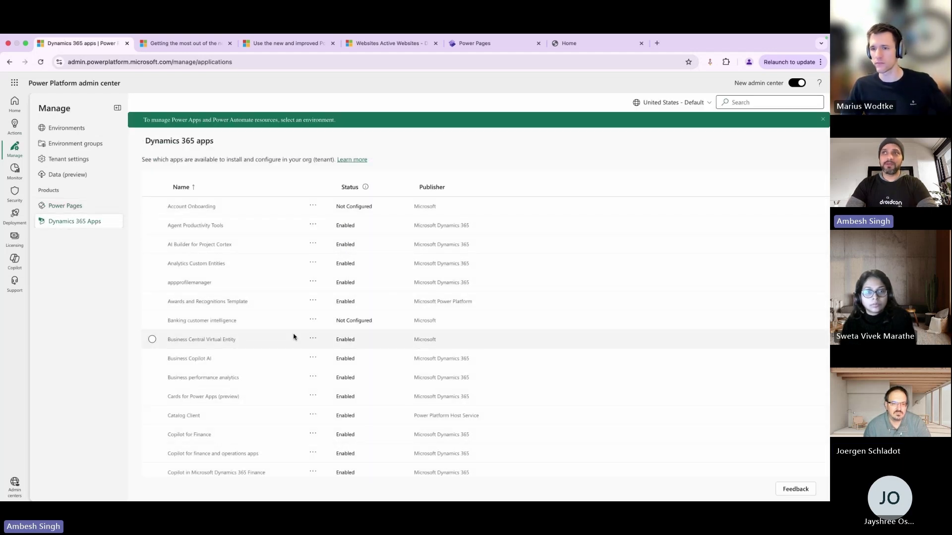
Scroll the Dynamics 365 apps, pass through Monitor and Logs, and reach the Security overview
scroll(294, 336, down, 5)
scroll(293, 336, down, 2)
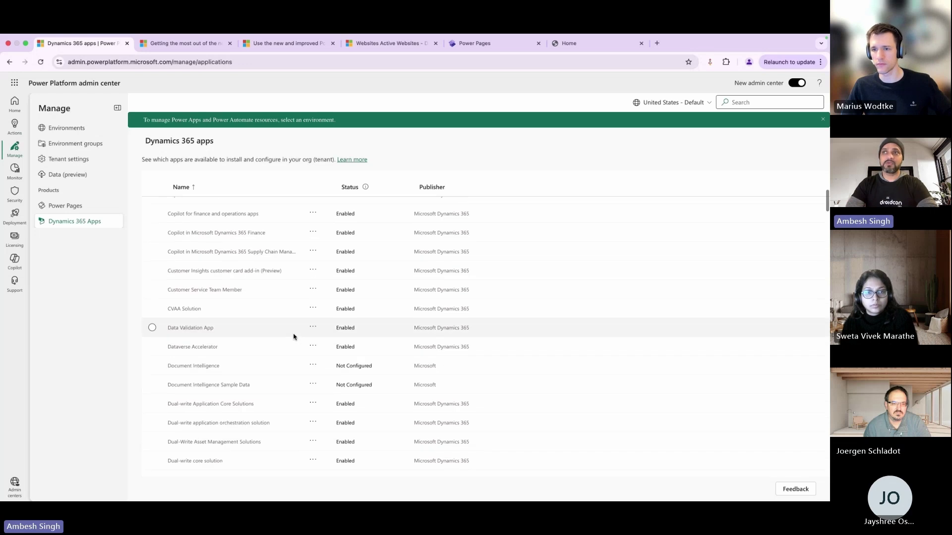
scroll(293, 336, down, 2)
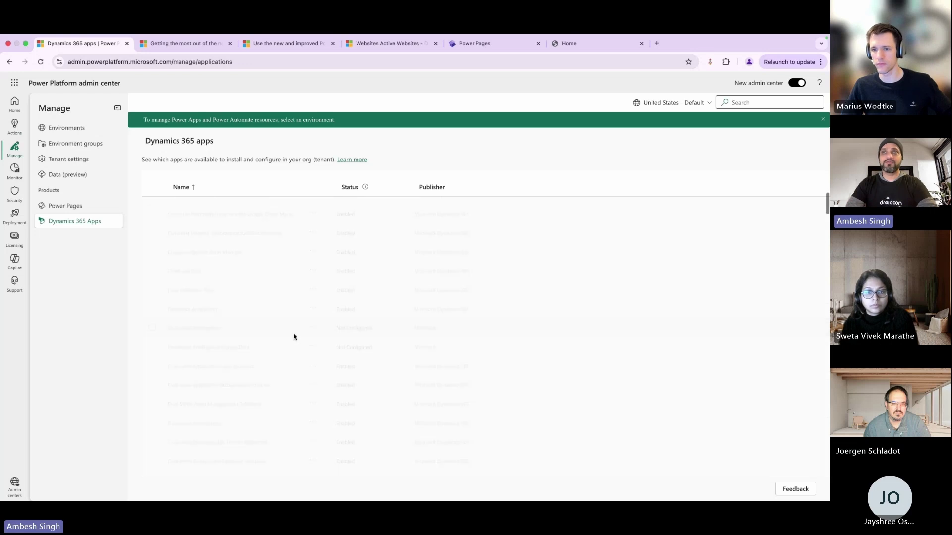
click(15, 170)
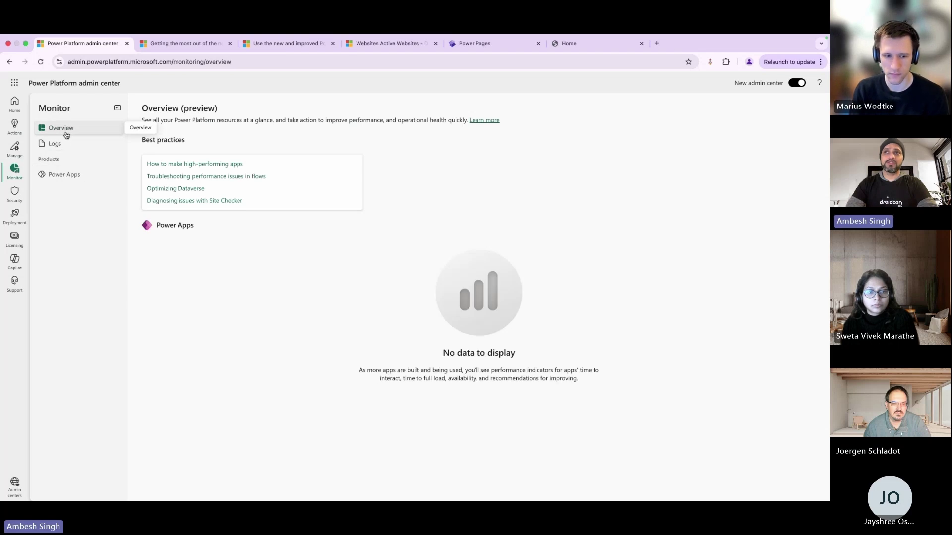
click(63, 143)
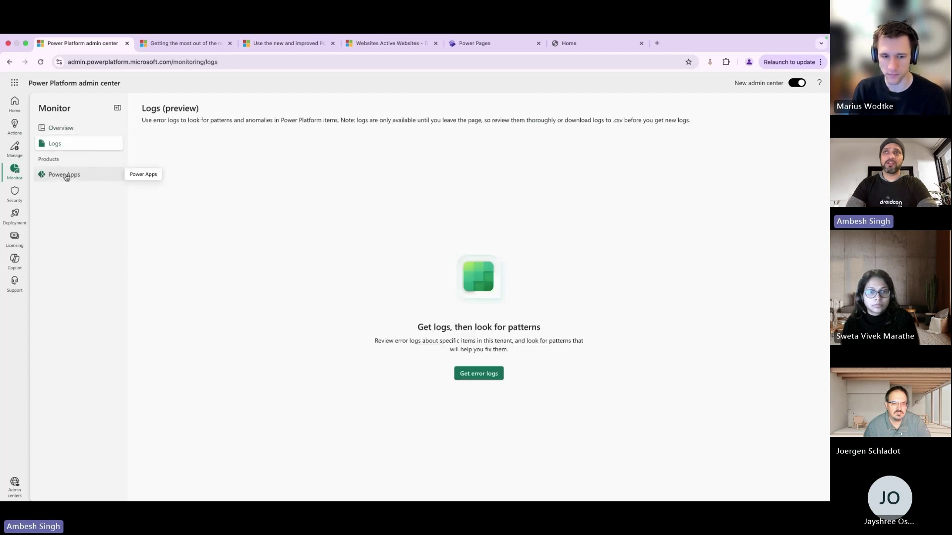
click(16, 197)
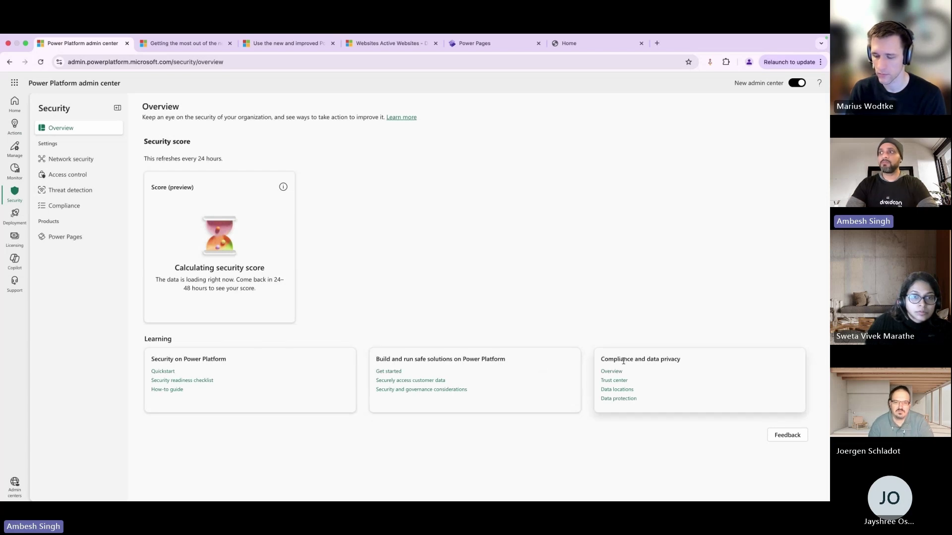
Check Network security and its IP address-based cookie binding settings
click(78, 165)
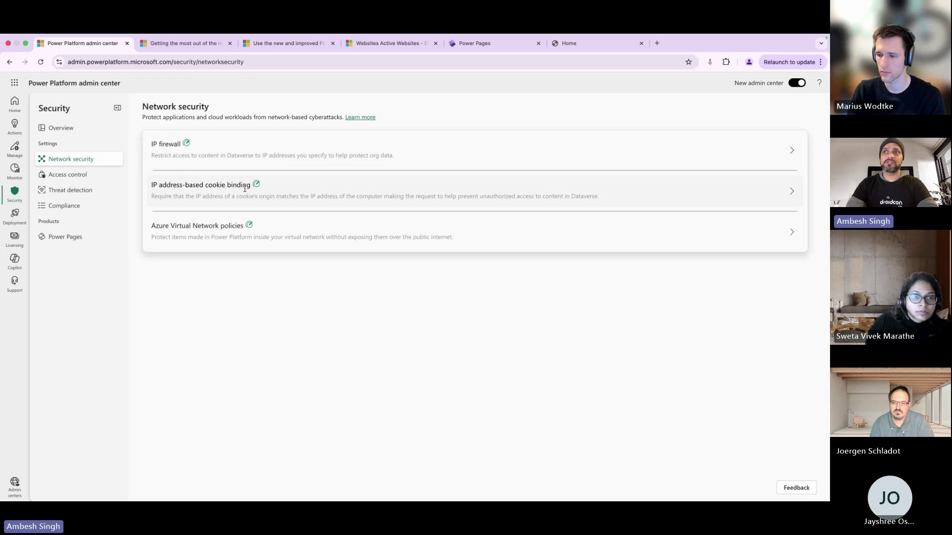
mouse_move(249, 226)
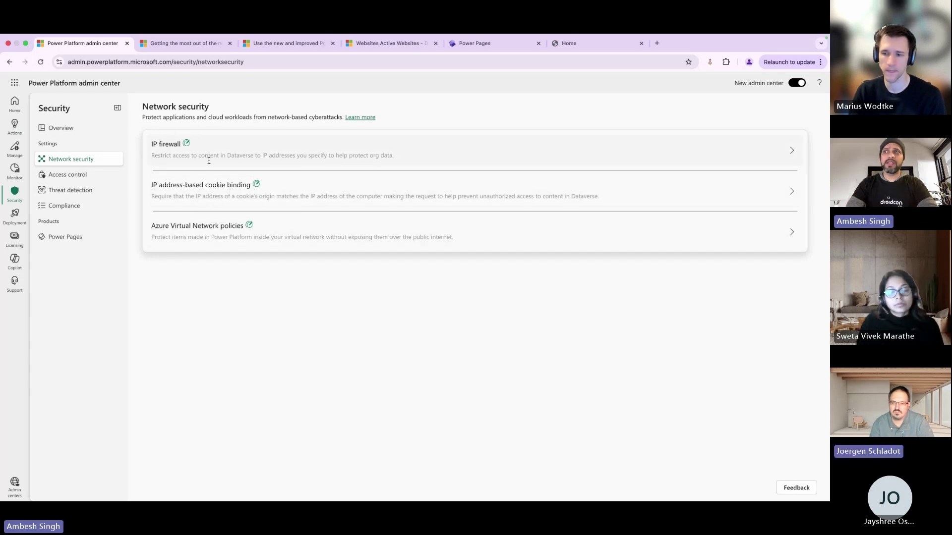
click(254, 185)
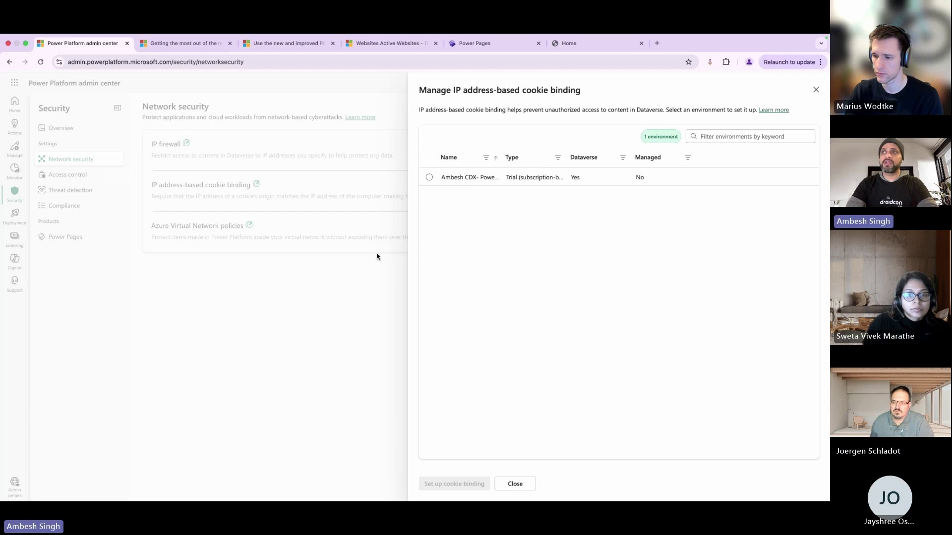
click(280, 328)
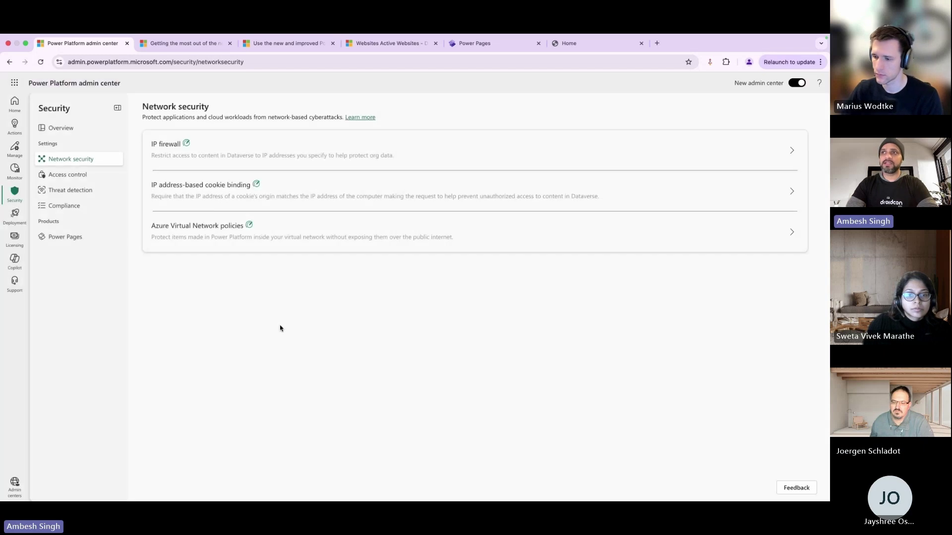
Look through Access control and Threat detection, ending on the Compliance settings
click(77, 179)
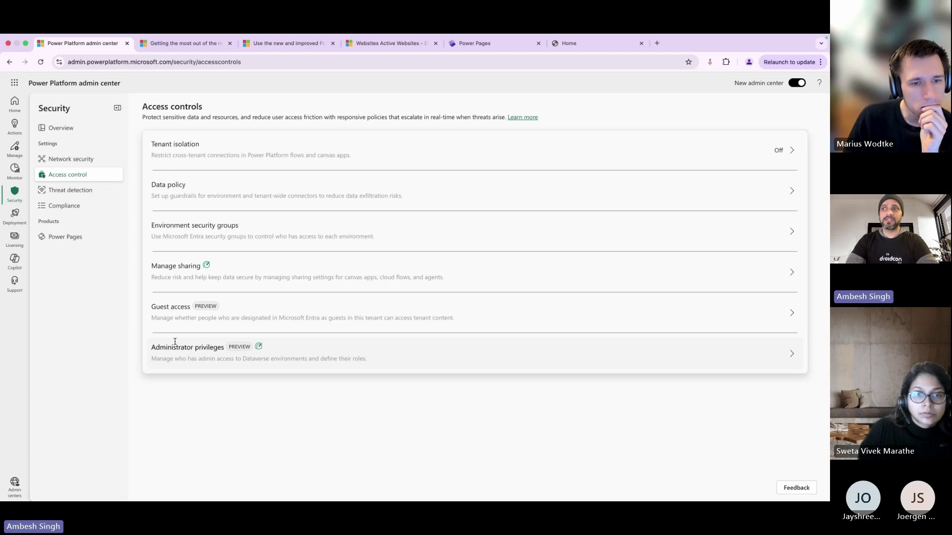
click(82, 193)
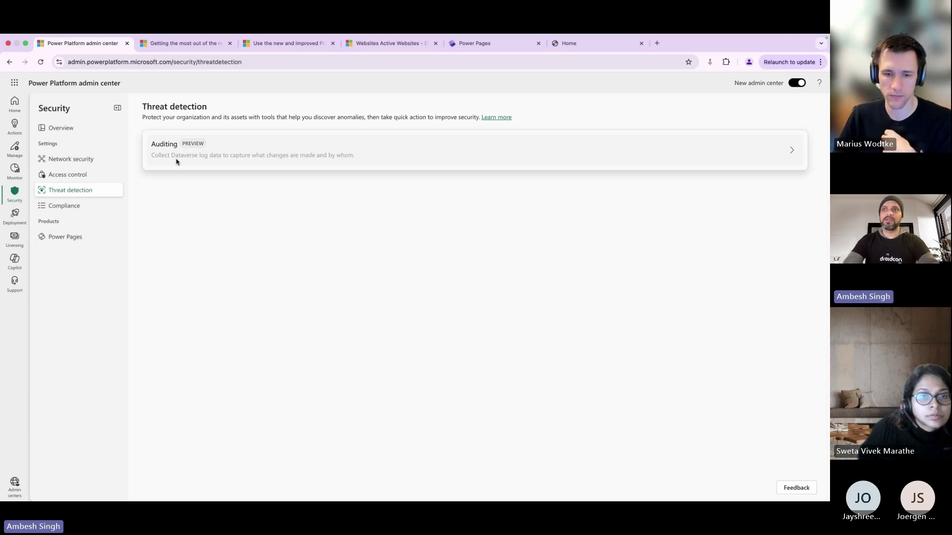
click(78, 208)
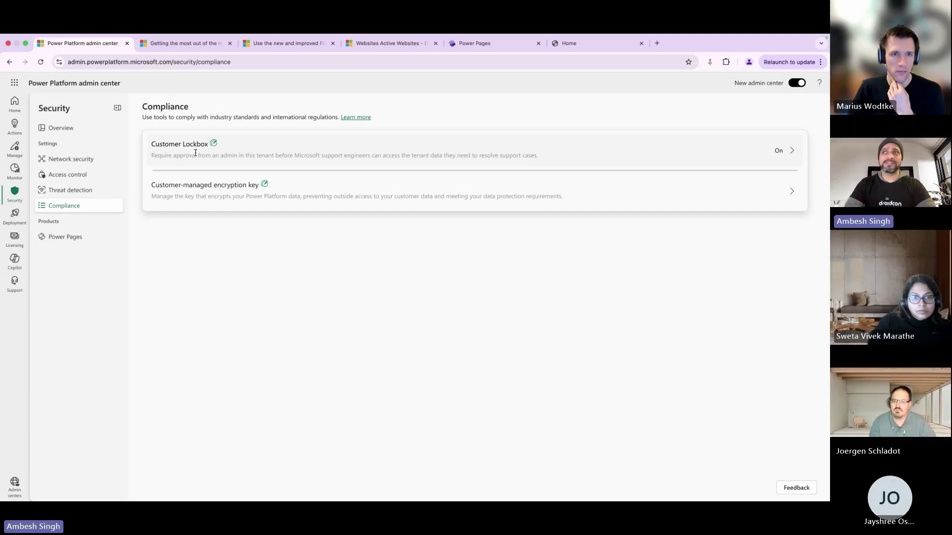
Show the Power Pages quick scan rating the 2 sites: 1 Enhanced, 1 Advanced
click(67, 241)
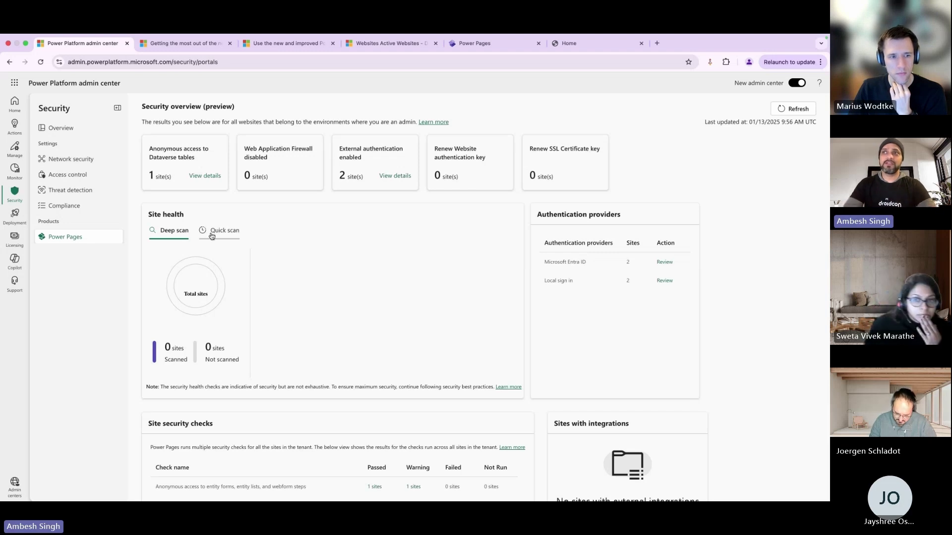
click(221, 234)
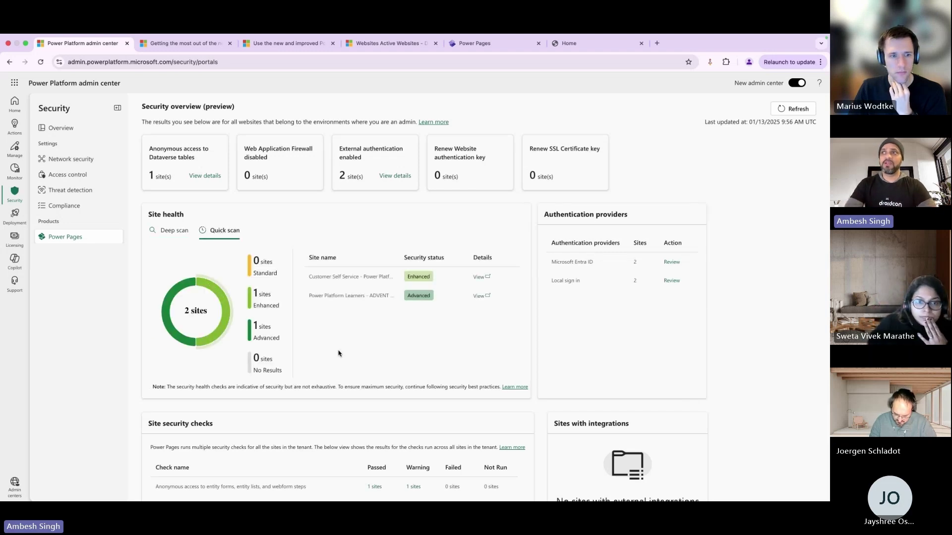
scroll(338, 353, down, 1)
scroll(339, 353, down, 3)
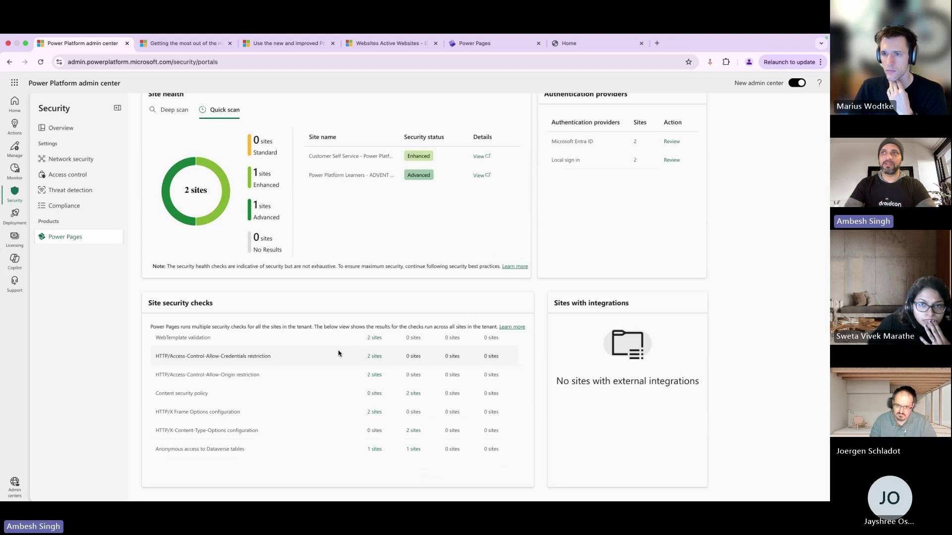
scroll(338, 353, up, 5)
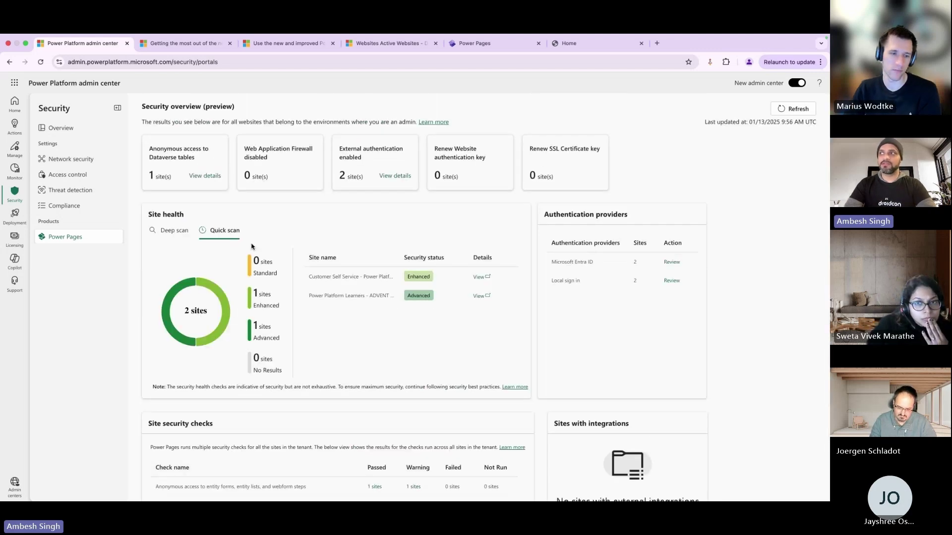
Browse the Deployment overview, Pipelines and Catalogs pages
click(15, 218)
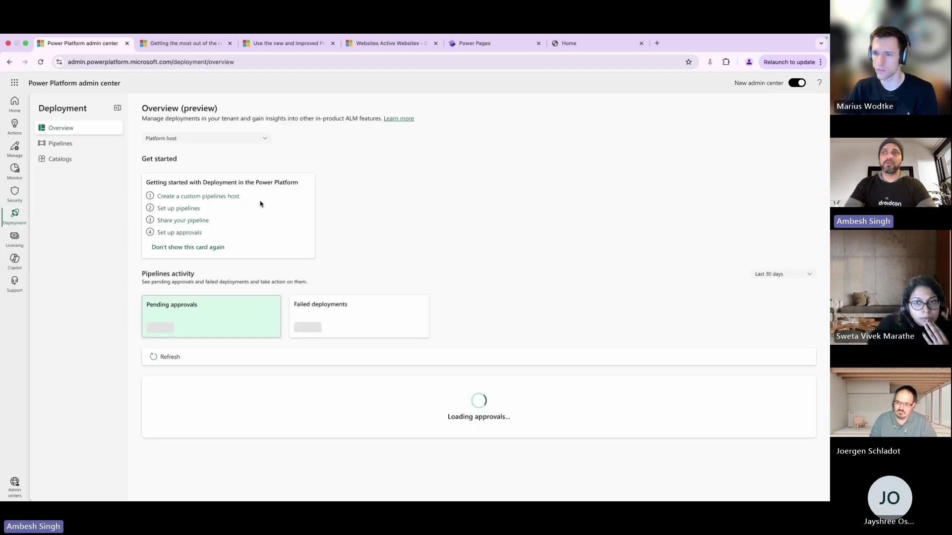
click(81, 144)
click(72, 161)
click(72, 135)
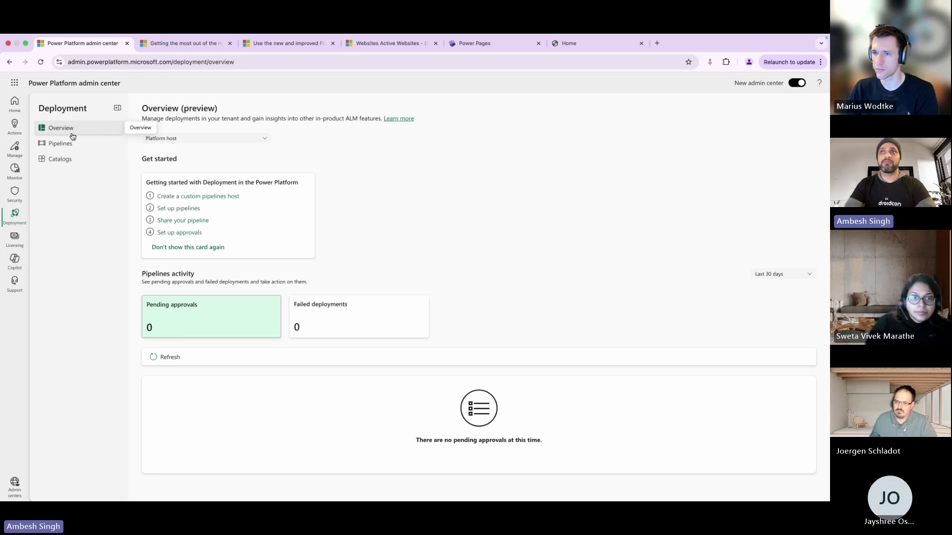
Go through Licensing and Pay-as-you-go plans to the legacy Capacity add-ons usage
click(15, 238)
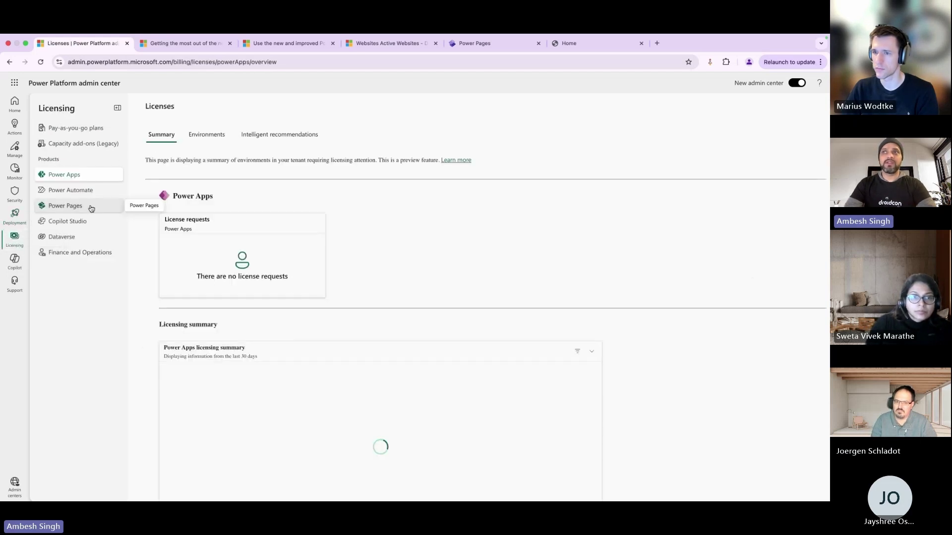
click(84, 132)
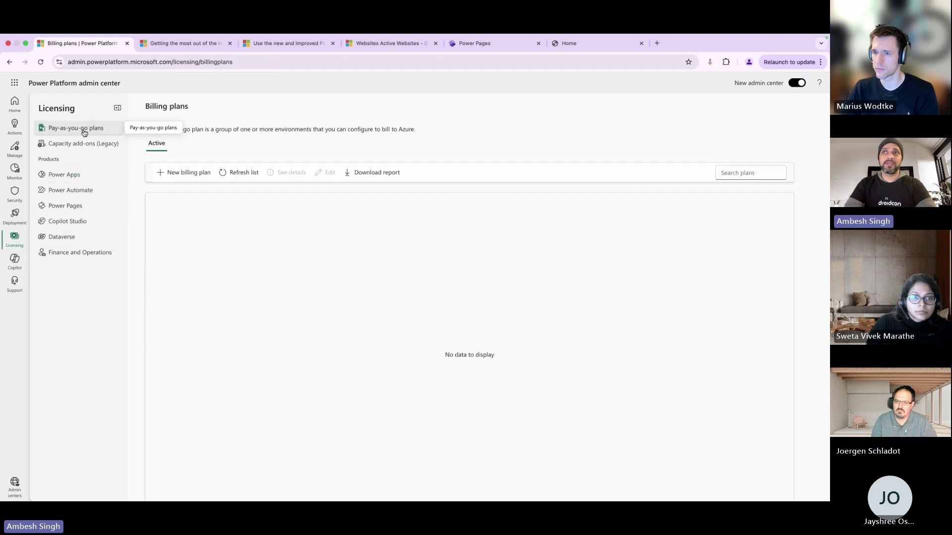
click(84, 145)
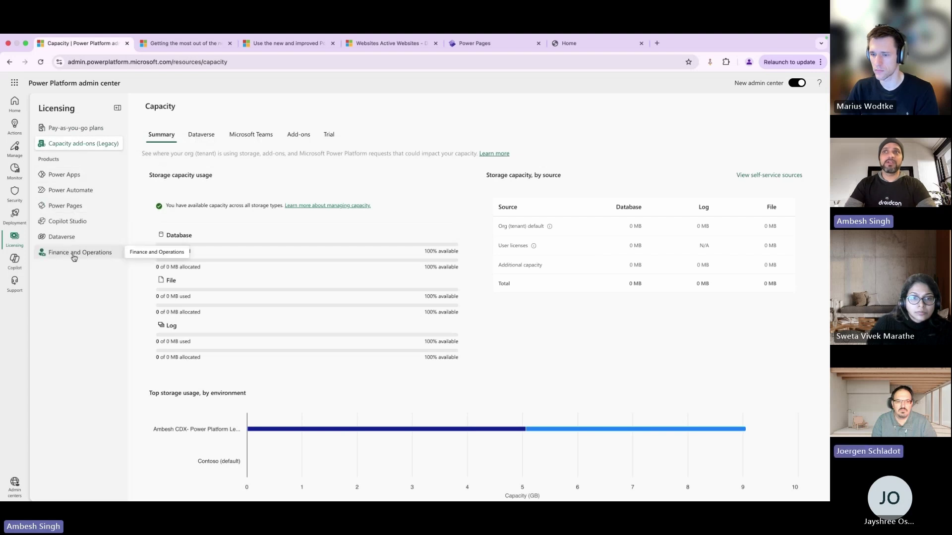
Review the Power Pages licensing summary and its Anonymous capacity tab
click(73, 207)
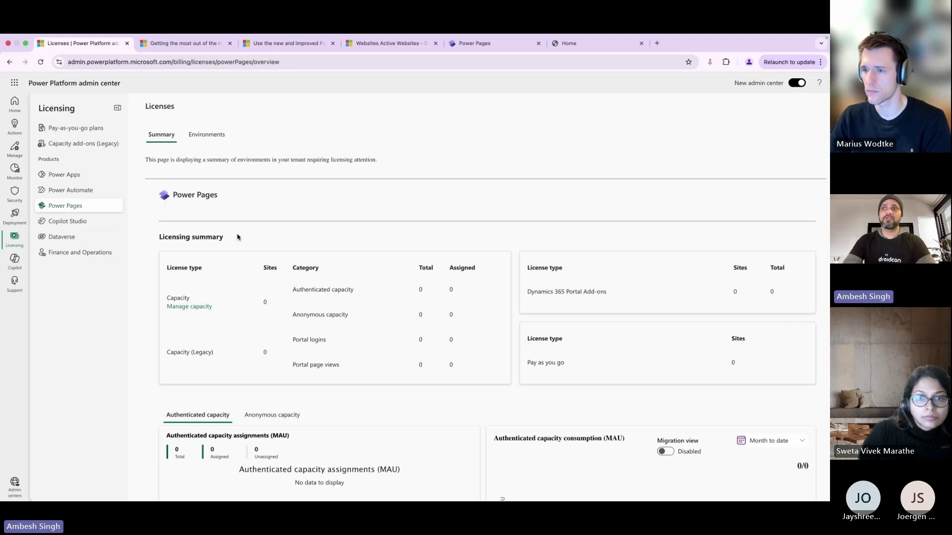
scroll(458, 184, down, 2)
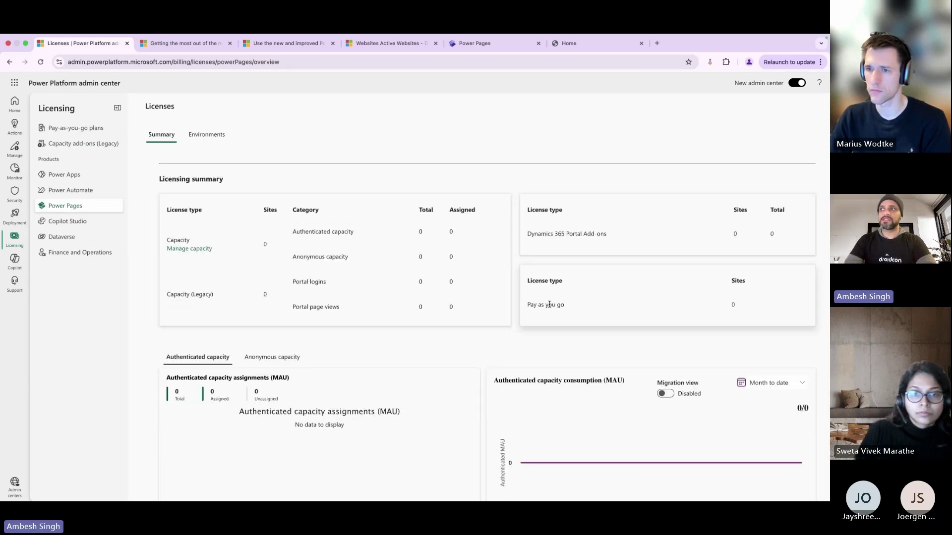
scroll(549, 304, down, 2)
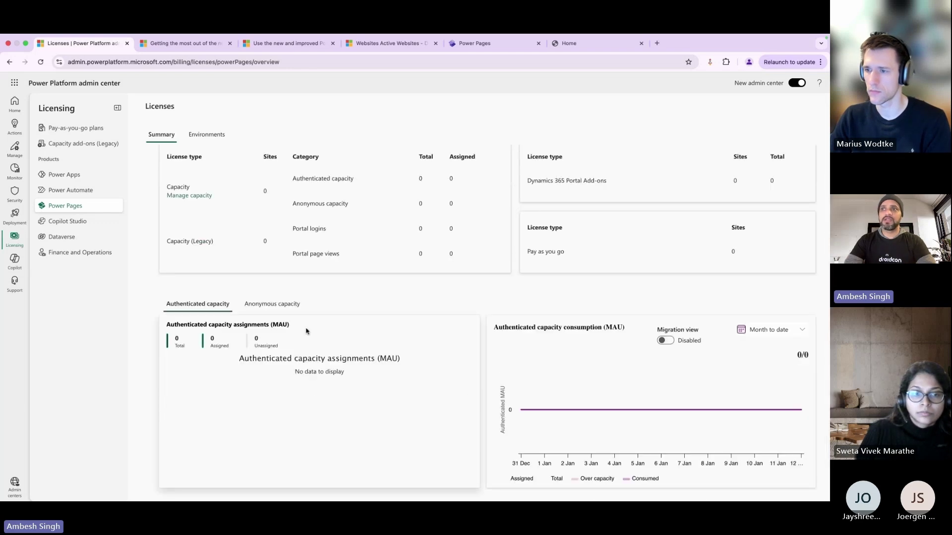
click(268, 310)
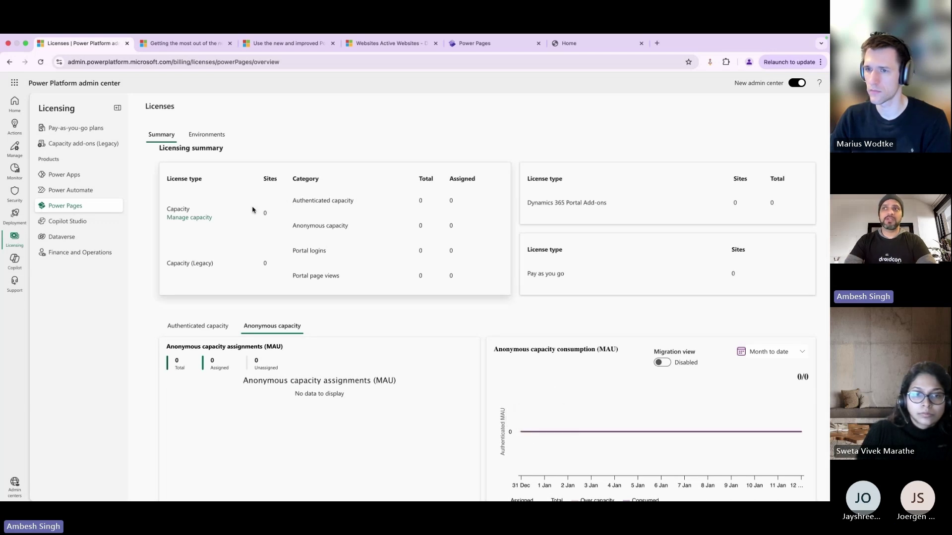
Look over the Copilot Studio licensing overview with 0 billing plans and 0 messages
click(91, 221)
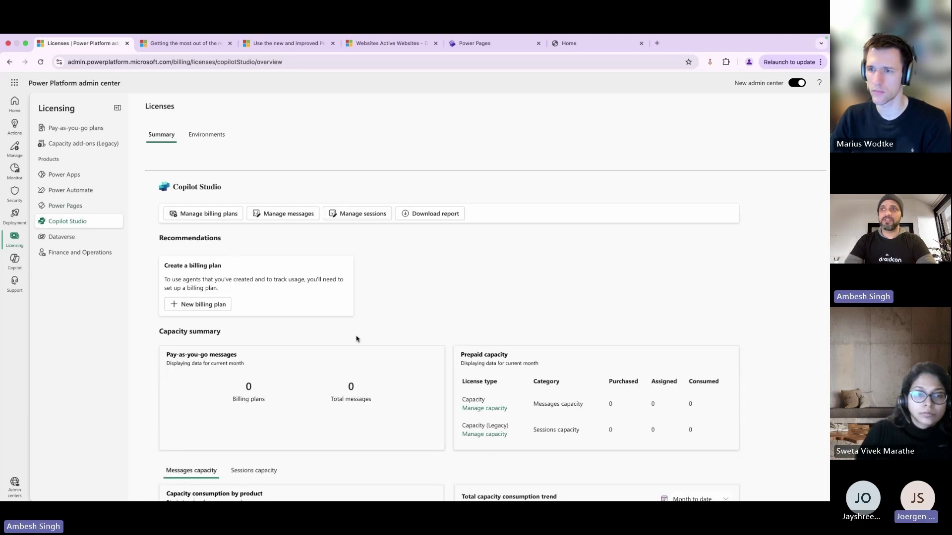
scroll(450, 304, down, 10)
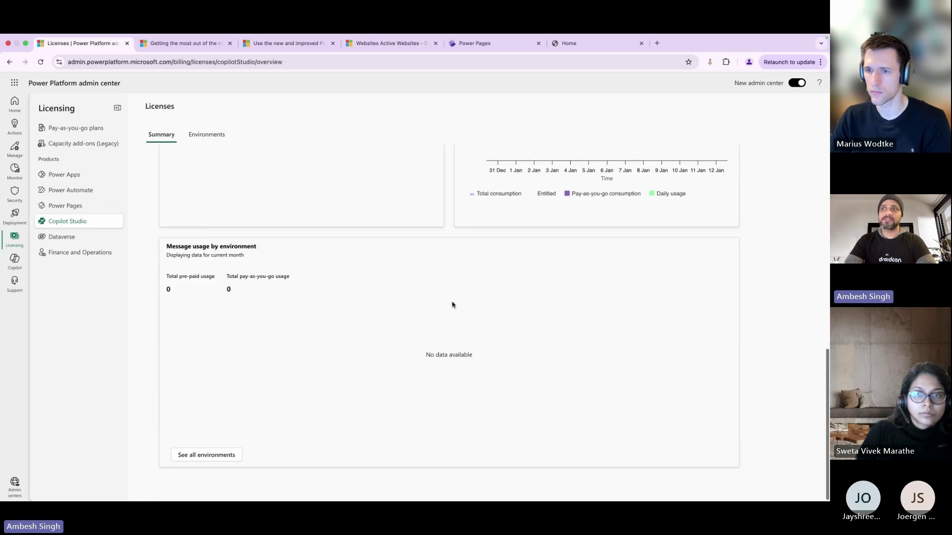
scroll(452, 305, up, 6)
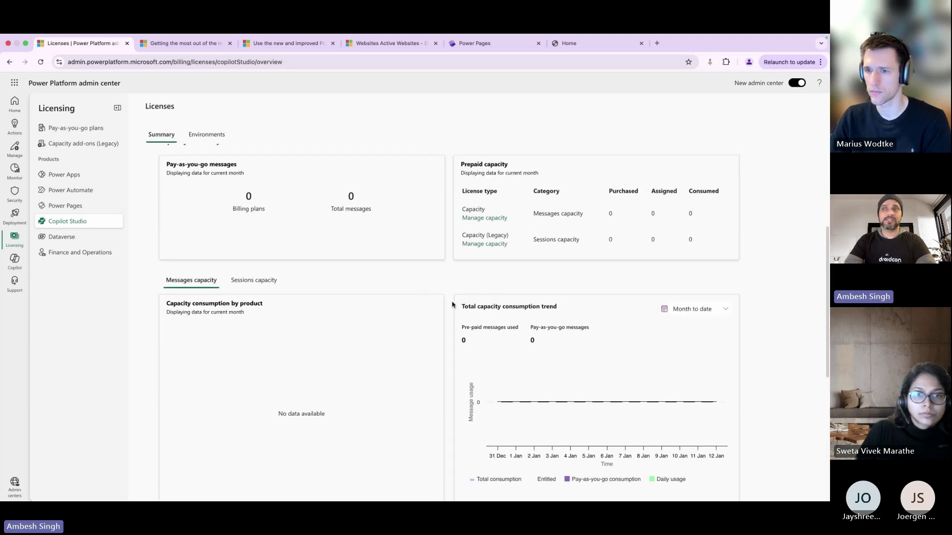
scroll(452, 304, up, 4)
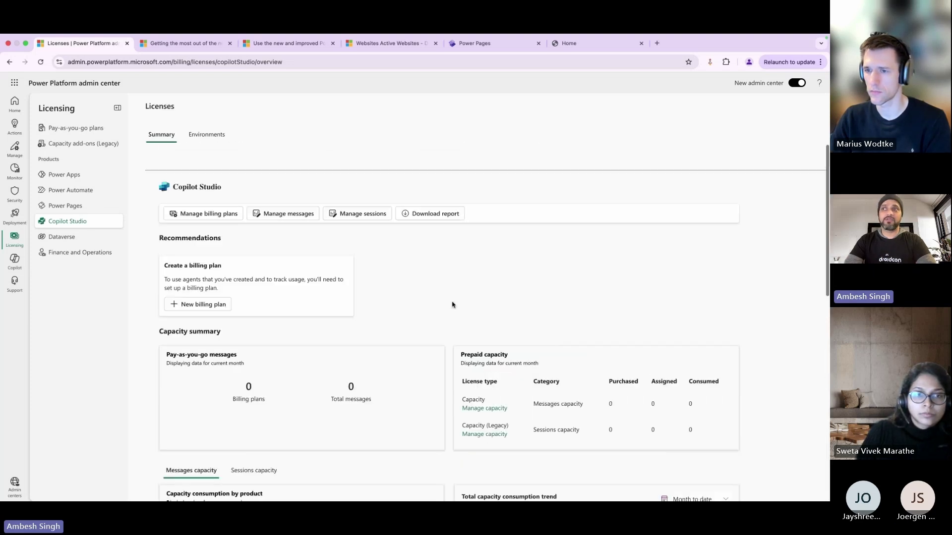
Review Dataverse licences per environment, then Finance and Operations licensing and the Copilot overview
click(74, 241)
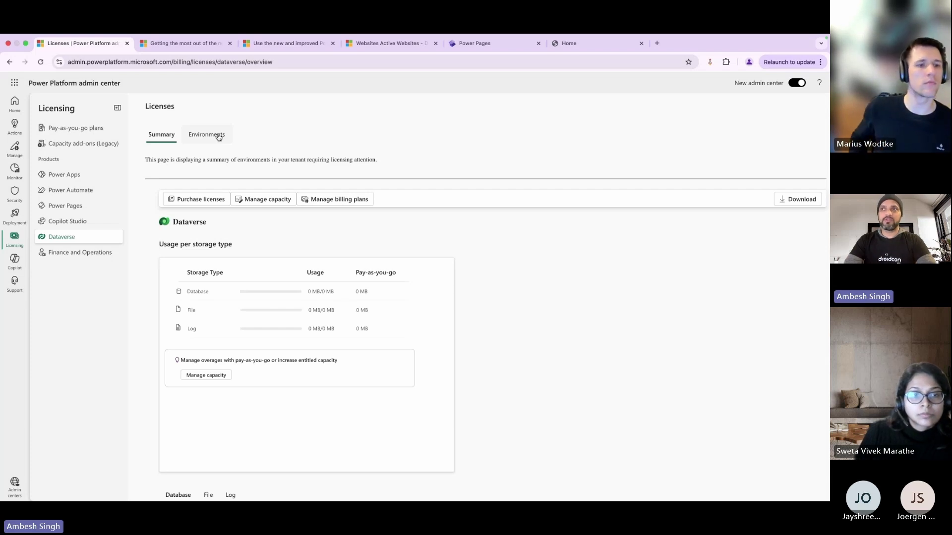
click(216, 138)
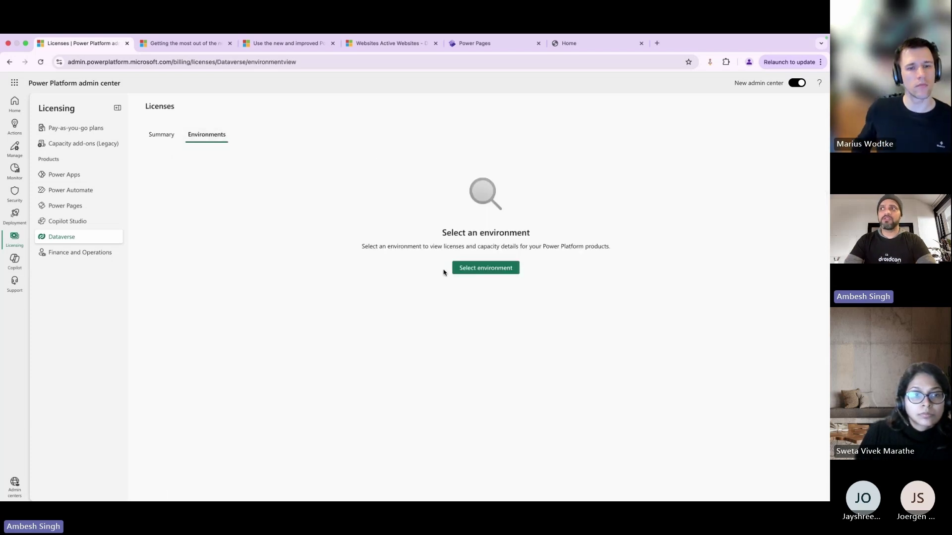
click(466, 270)
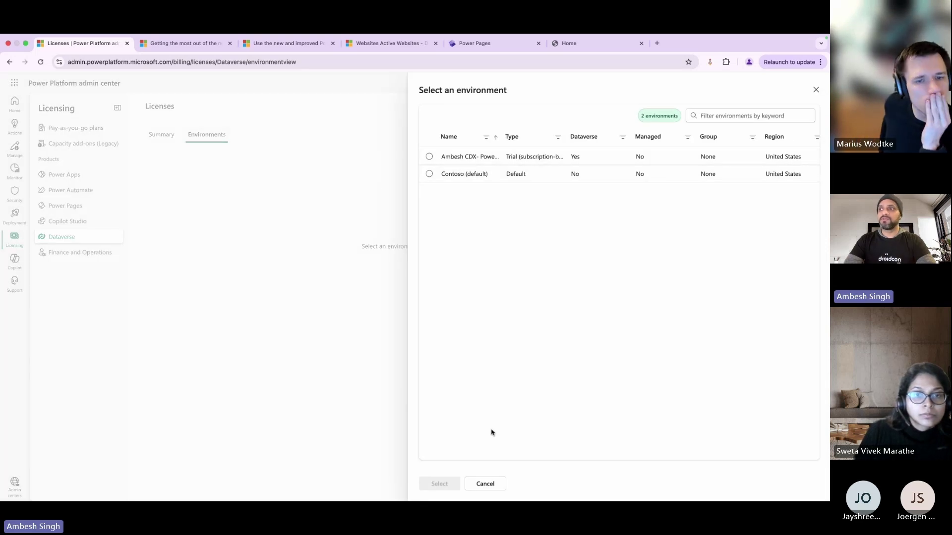
click(486, 483)
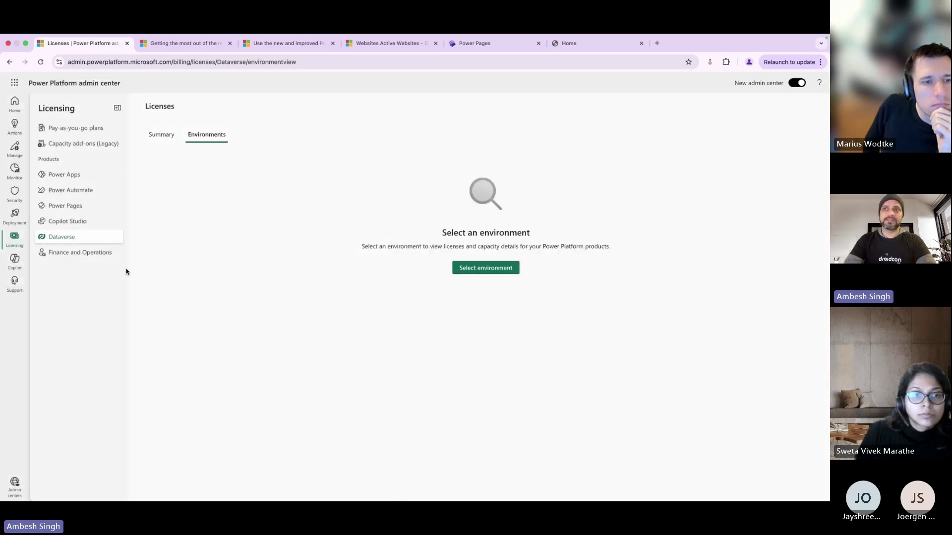
click(86, 252)
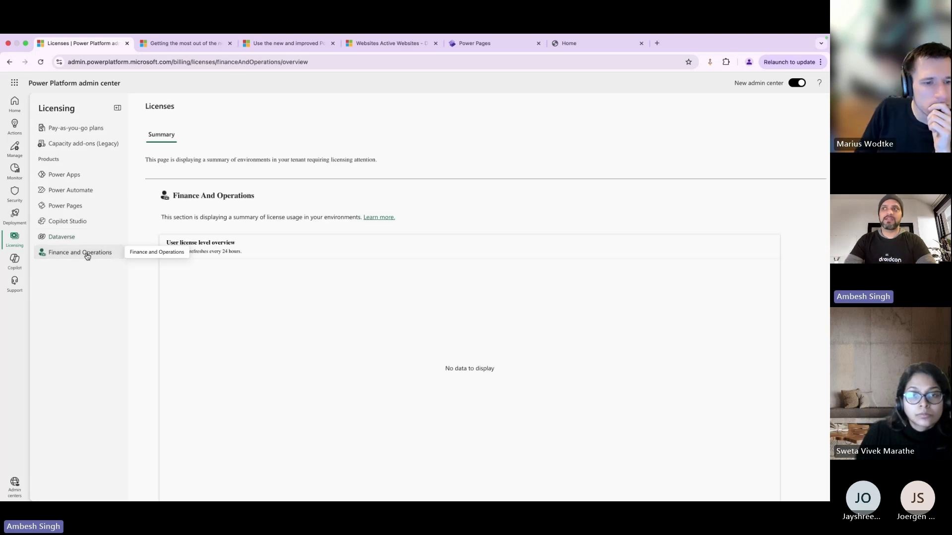
click(15, 258)
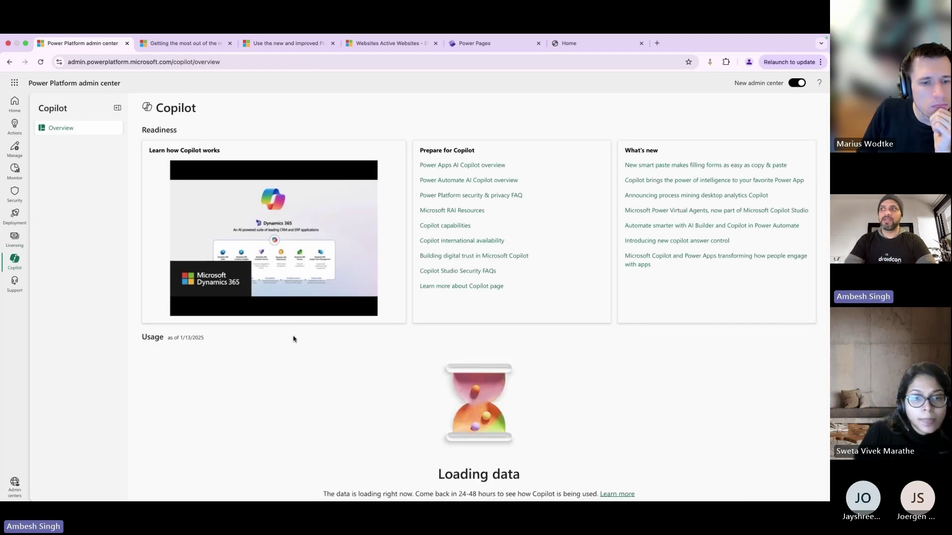
Scroll through the Copilot readiness, usage and governance settings and check Content moderation's product options
scroll(293, 339, down, 2)
scroll(293, 339, down, 3)
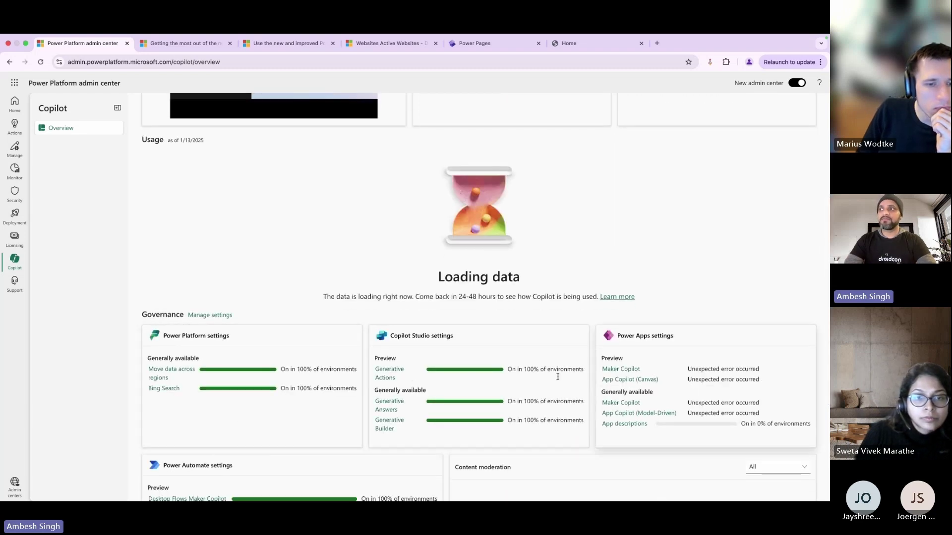
scroll(592, 413, down, 1)
scroll(591, 413, down, 4)
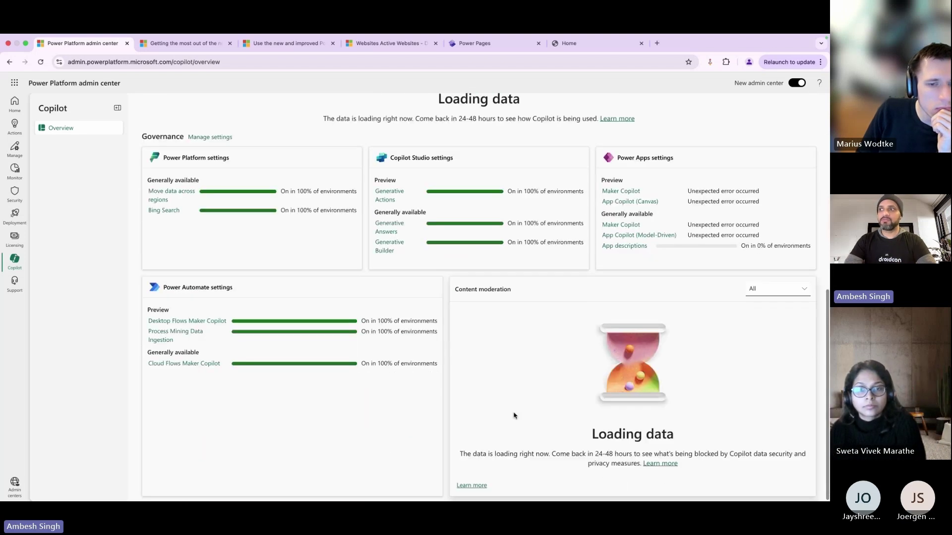
click(774, 291)
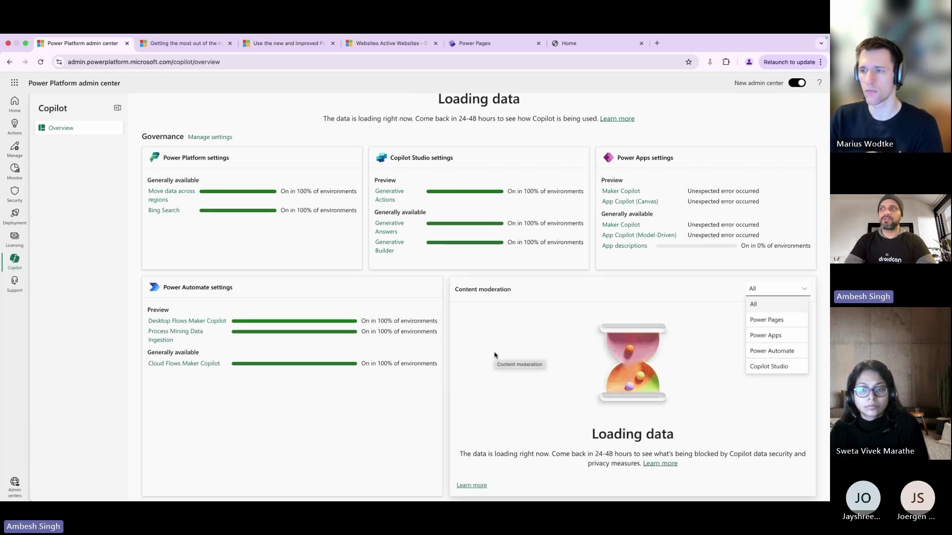
scroll(494, 355, up, 8)
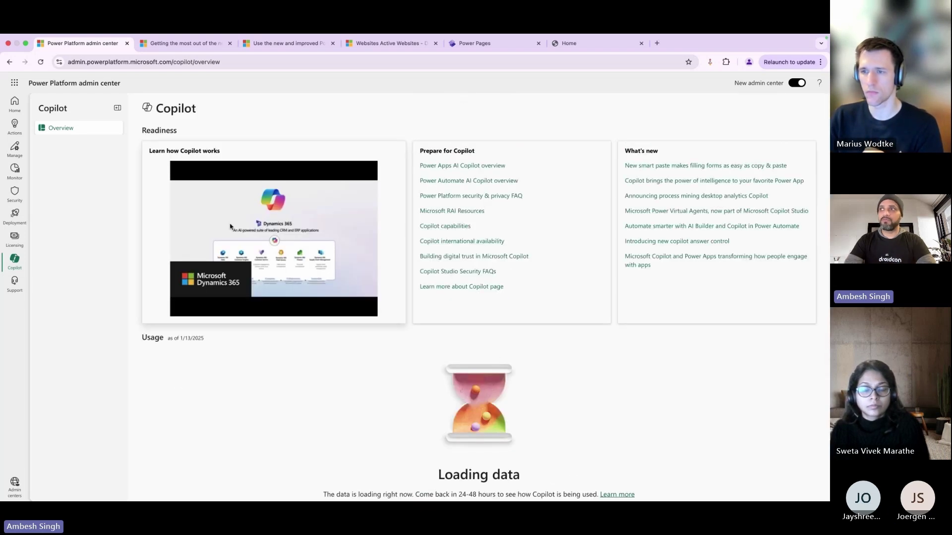
Filter Support's Known issues to Power Pages only with Active status
click(13, 283)
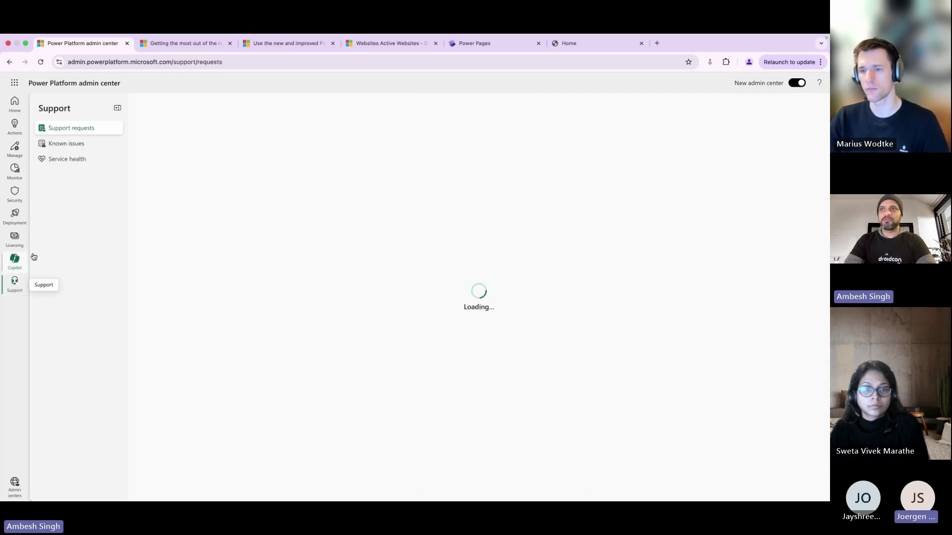
click(79, 144)
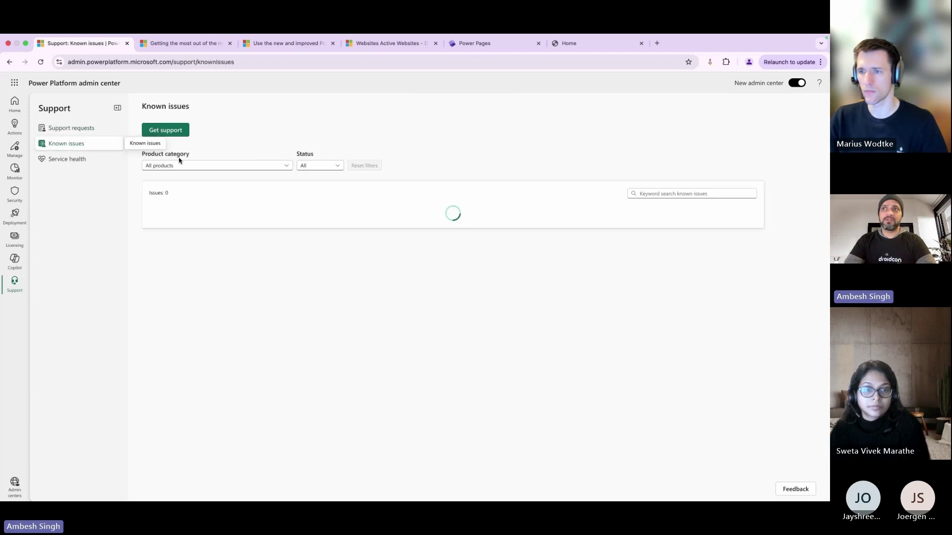
click(286, 169)
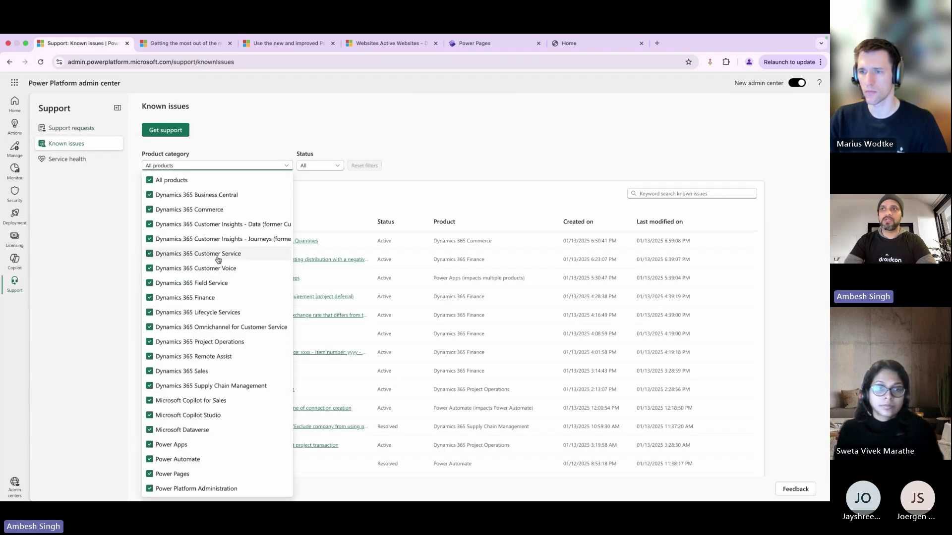
click(150, 181)
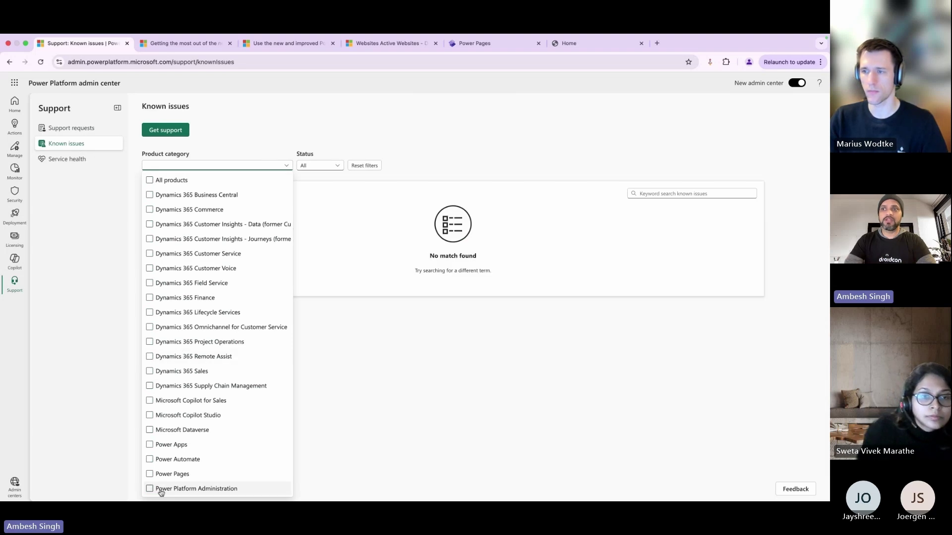
click(150, 474)
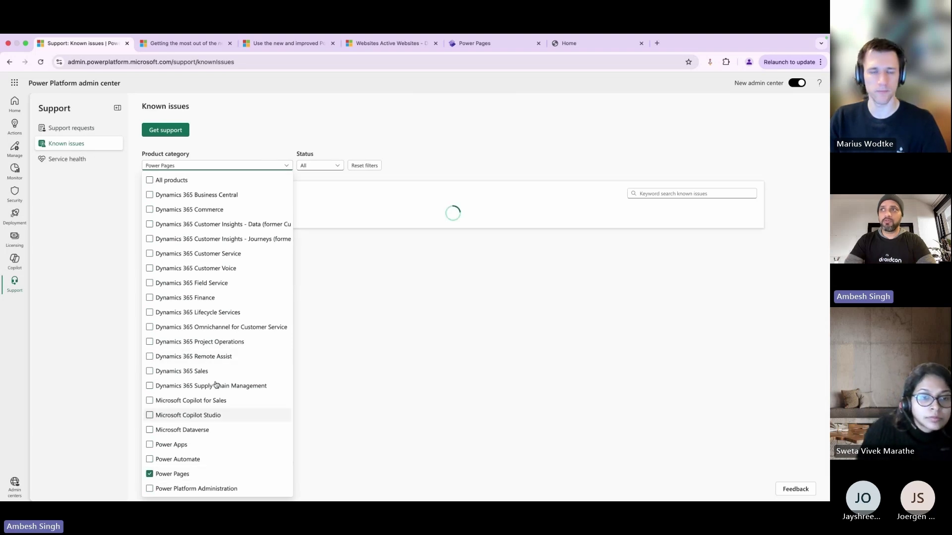
click(321, 166)
click(319, 194)
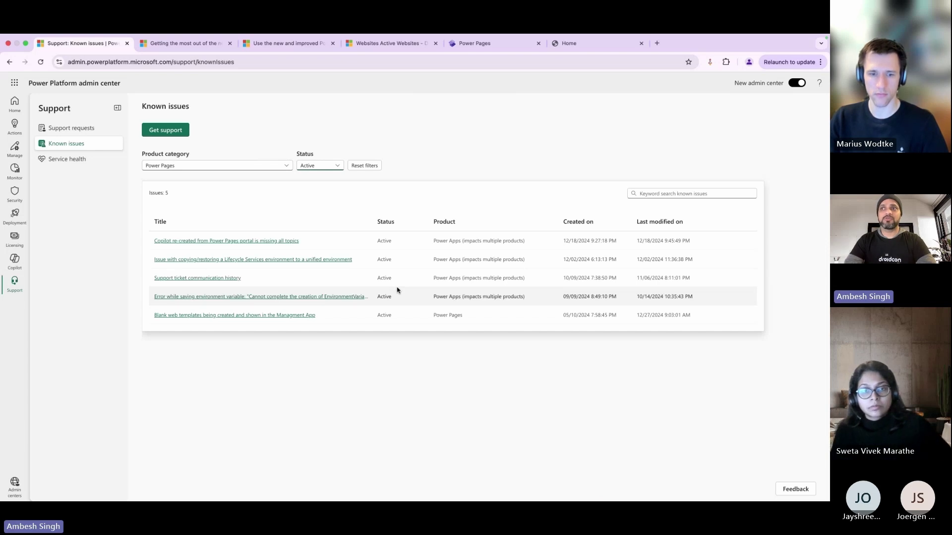
Open the Service health page under Support
click(75, 163)
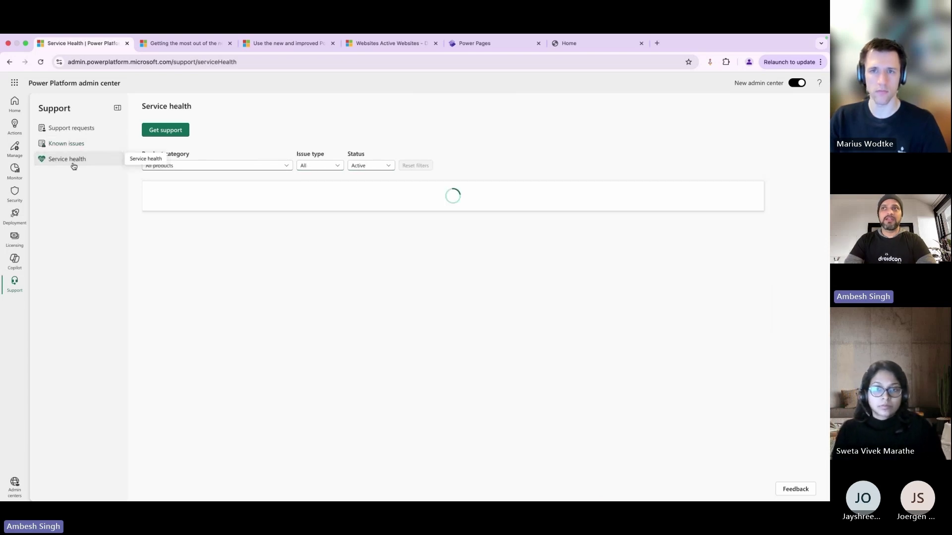